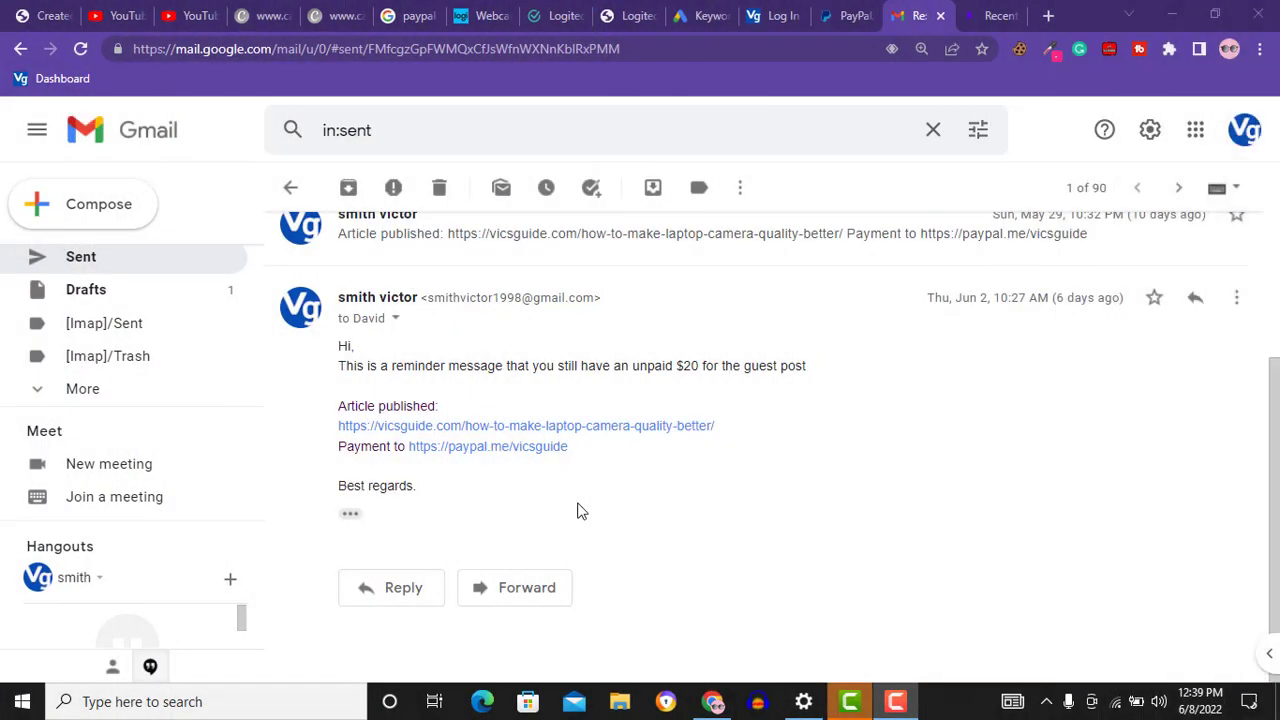
# - Follow the paypal.me payment link in the sent reminder email into PayPal
pyautogui.click(490, 455)
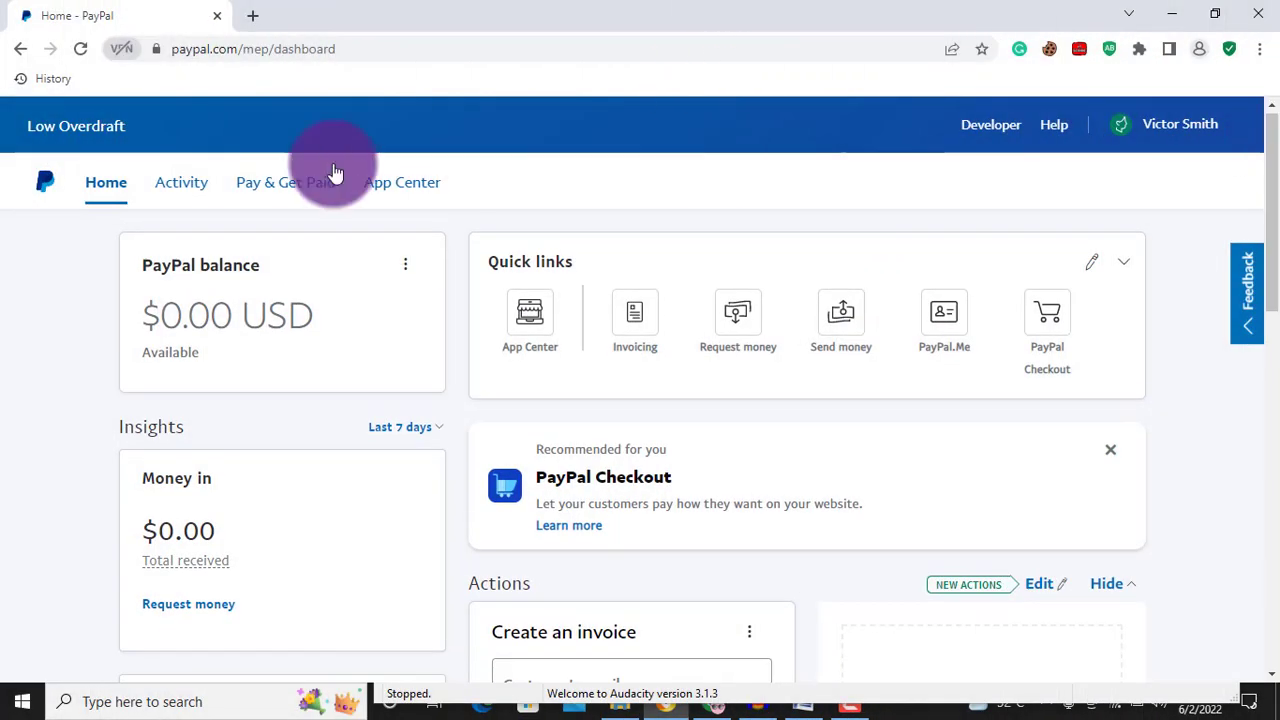
pyautogui.click(285, 188)
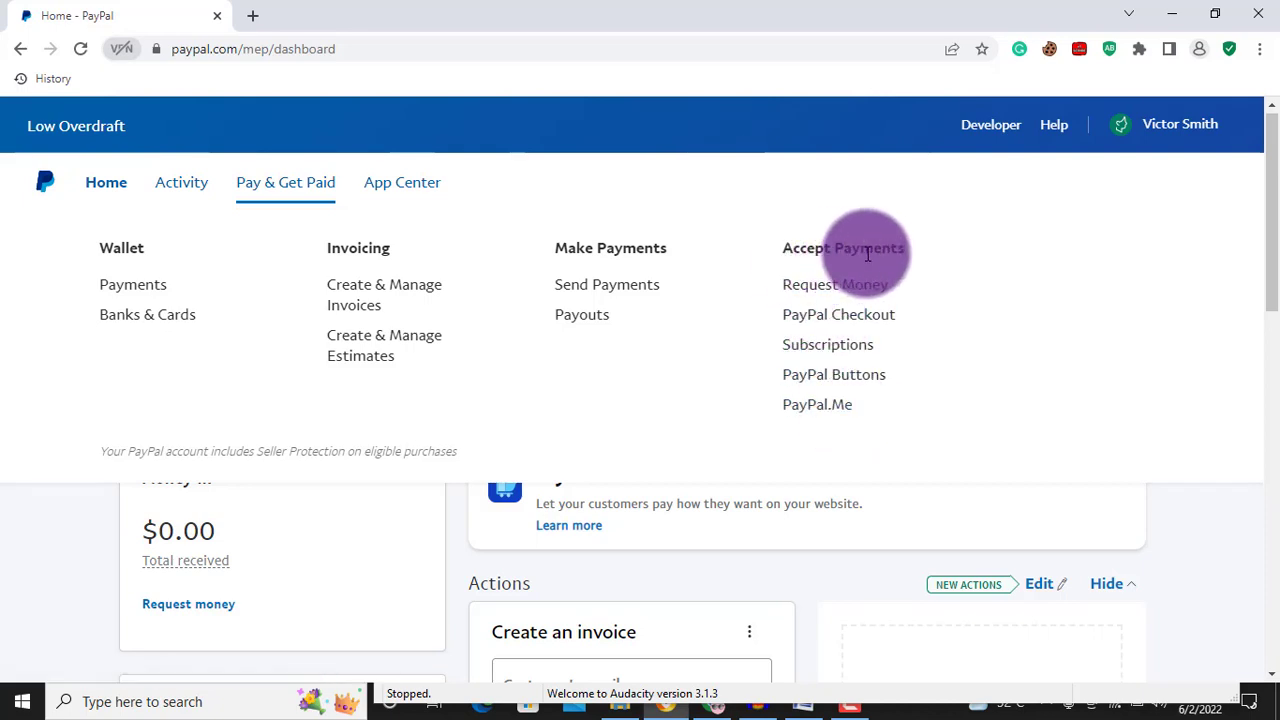
pyautogui.click(826, 418)
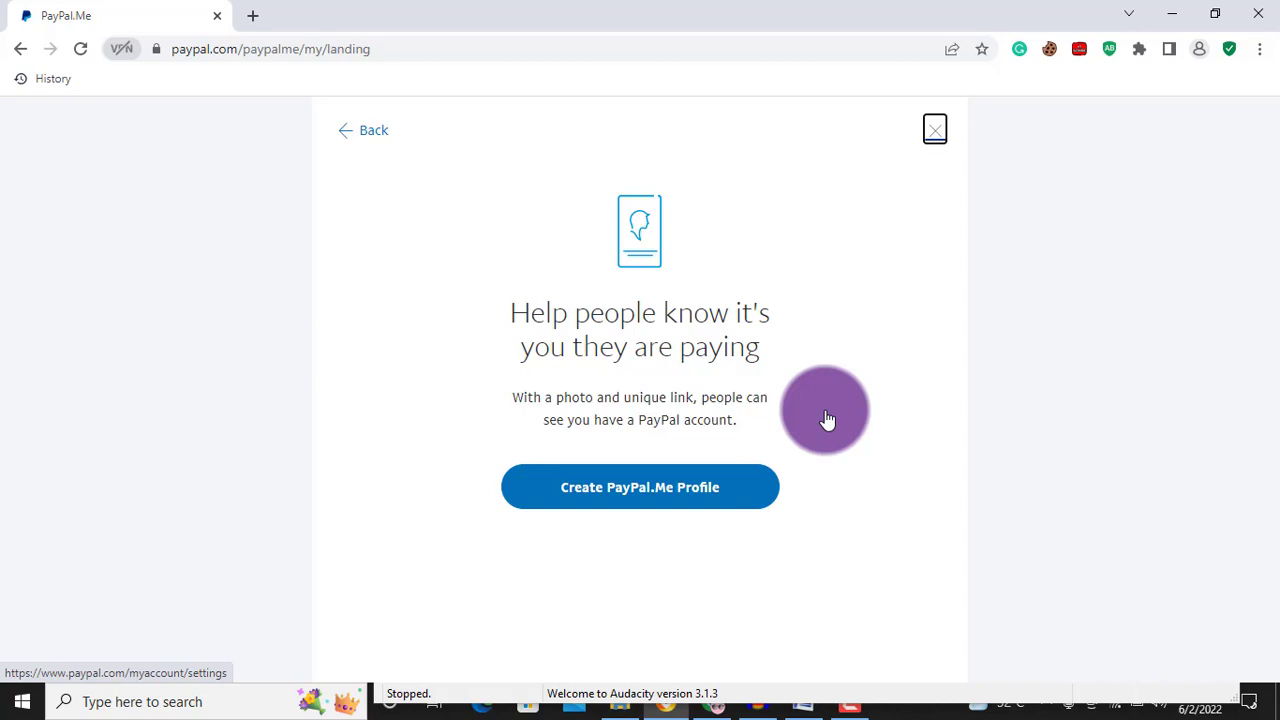
pyautogui.click(934, 129)
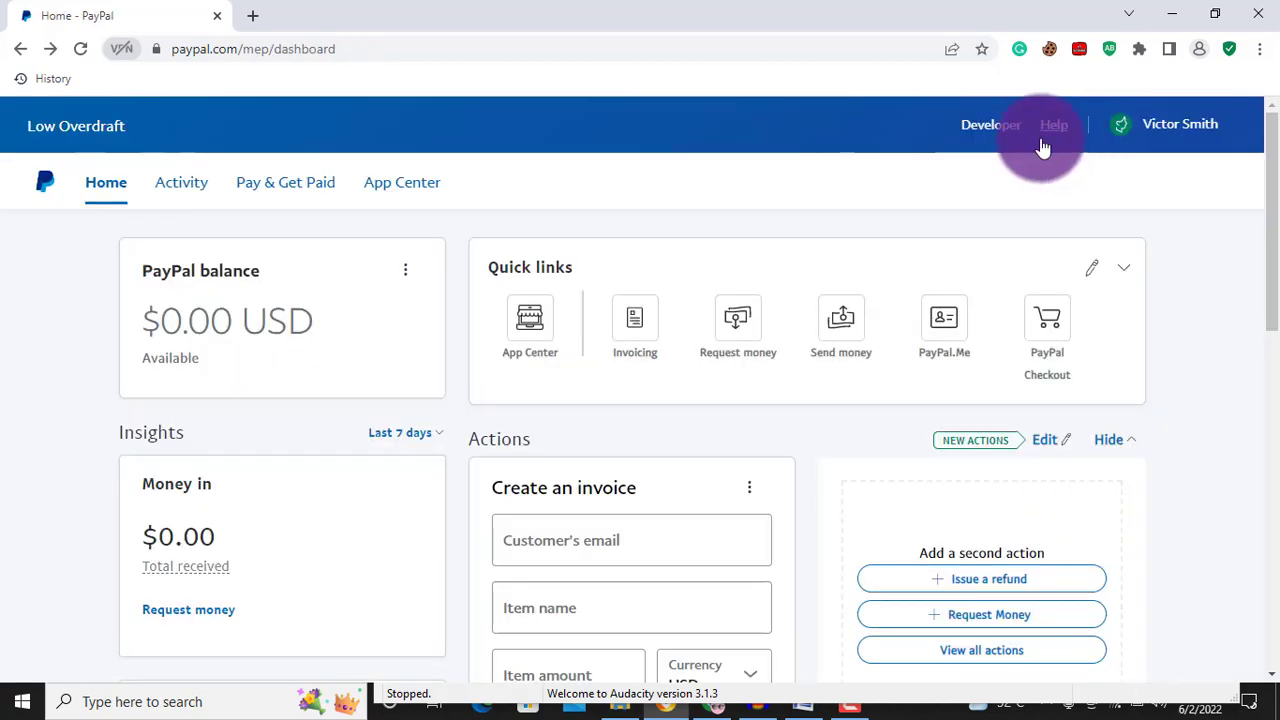
# - Go from Request money to Create a Personal Profile under More ways to request
pyautogui.click(303, 190)
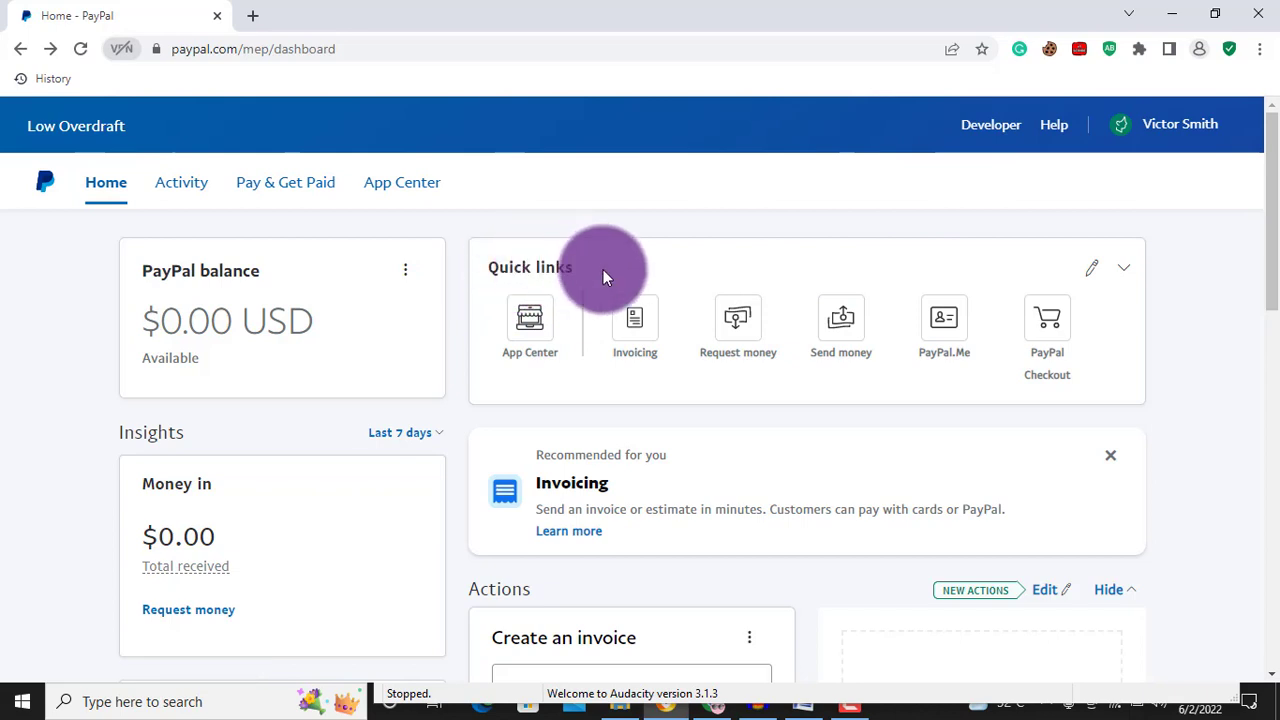
pyautogui.click(731, 336)
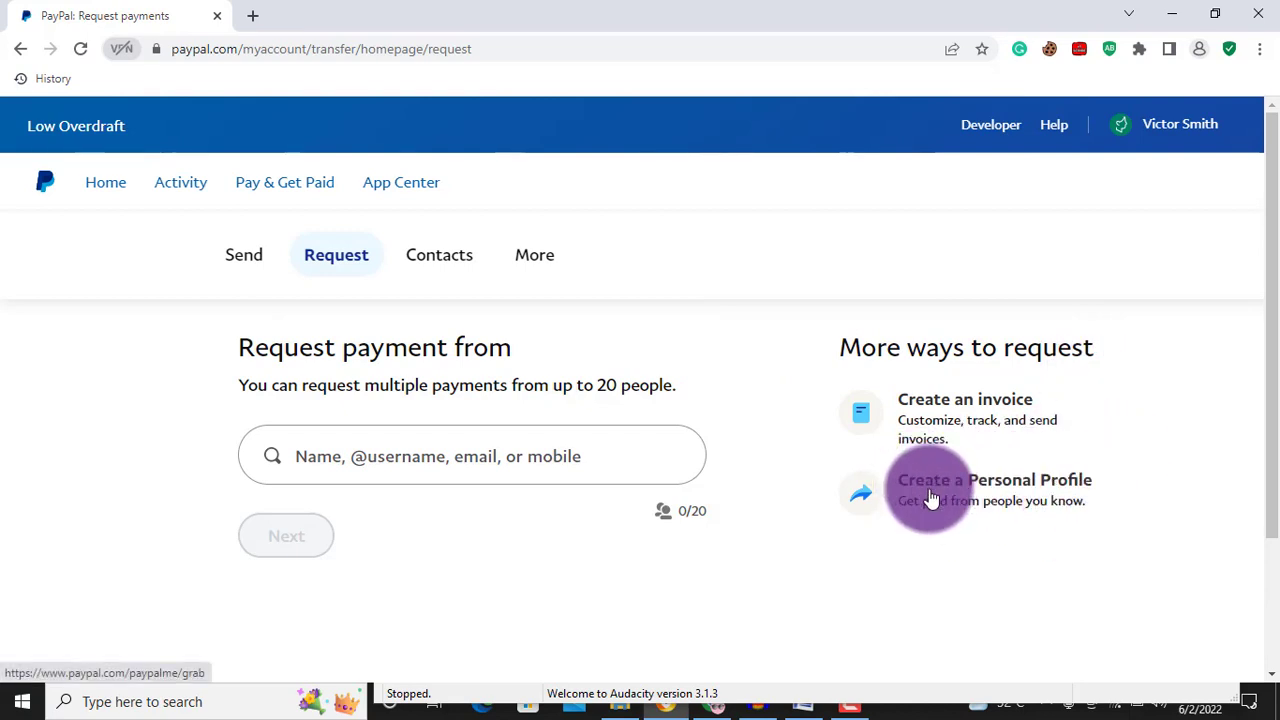
pyautogui.click(963, 498)
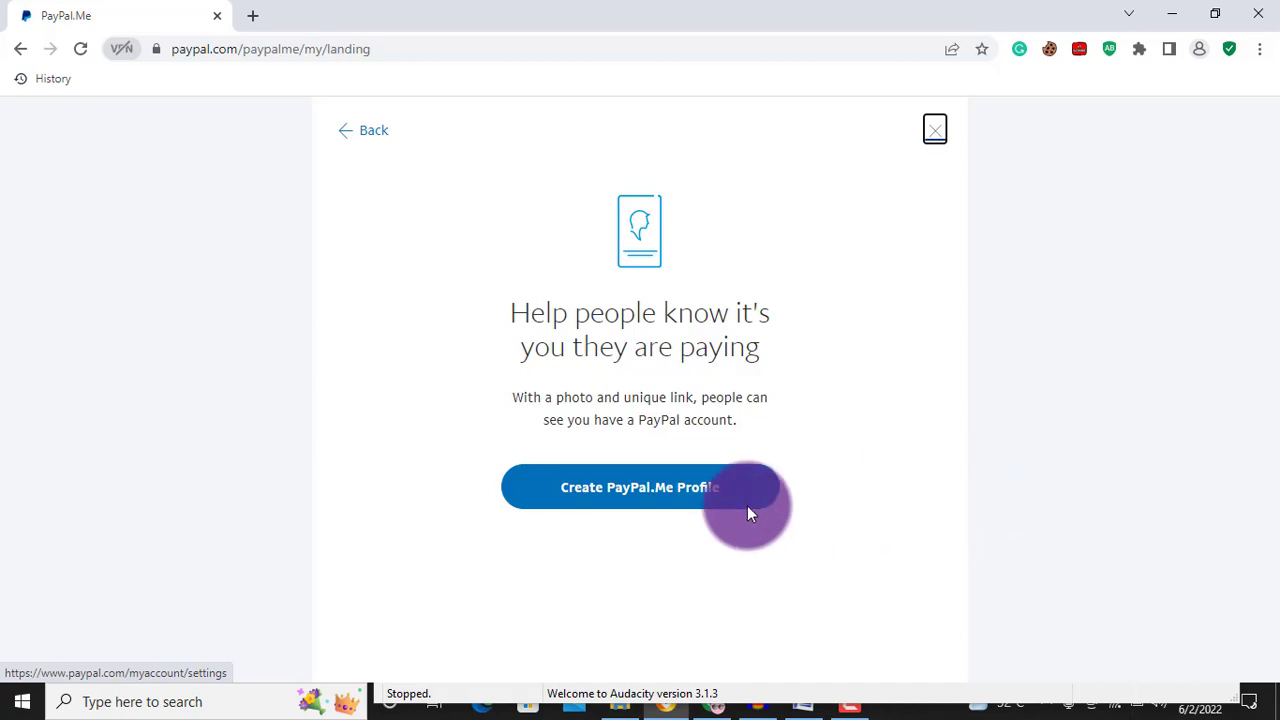
# - Upload 'Untitled design (1)-modified' from Downloads as the PayPal.Me profile photo and save it
pyautogui.click(697, 506)
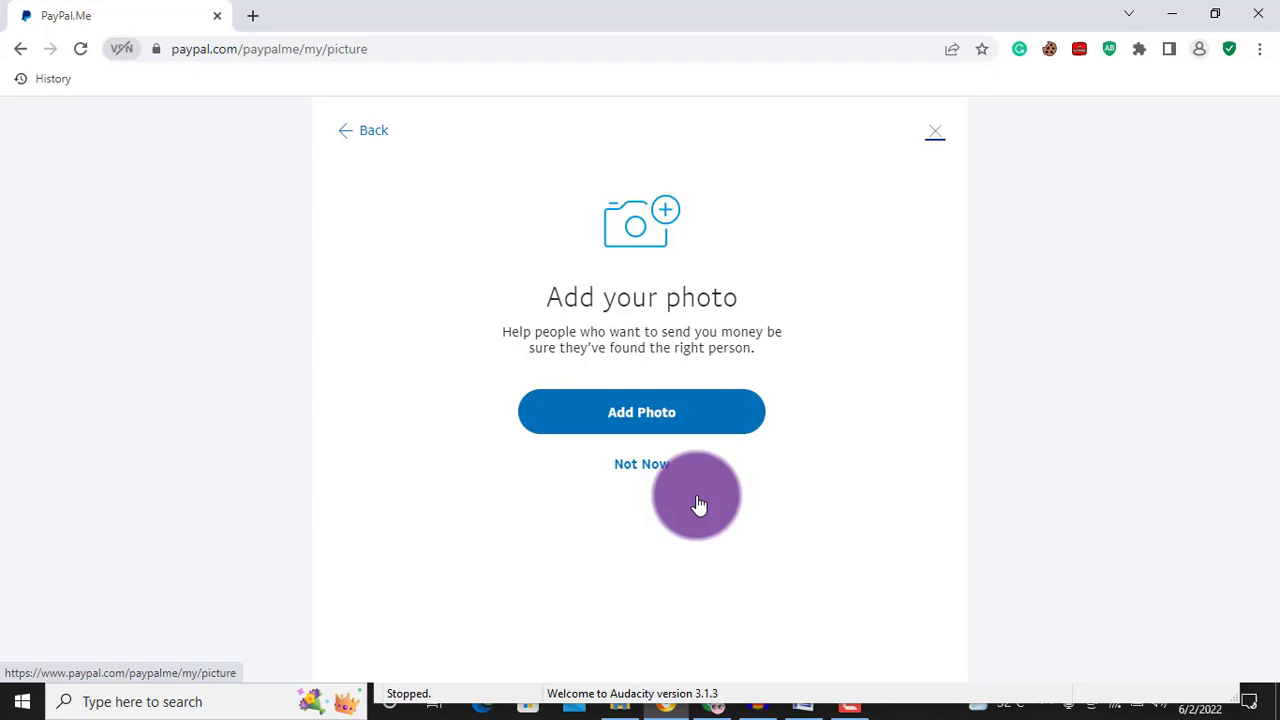
pyautogui.click(672, 405)
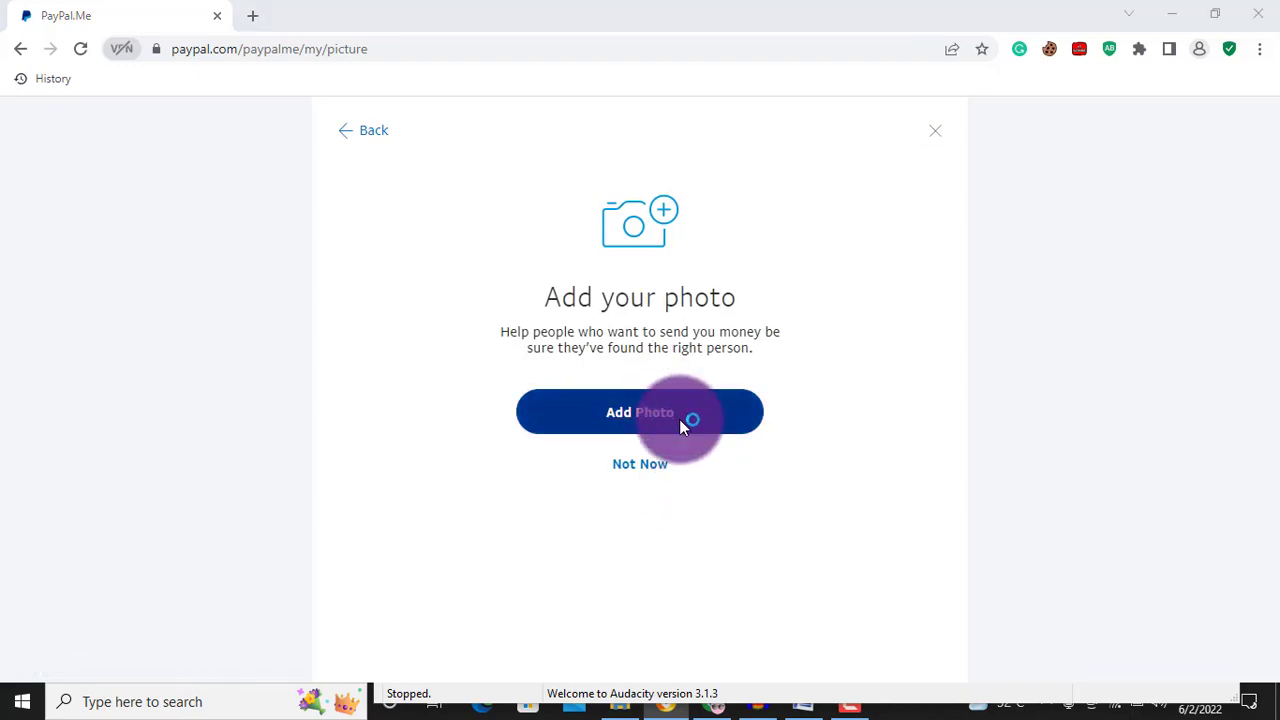
pyautogui.click(77, 213)
pyautogui.doubleClick(231, 175)
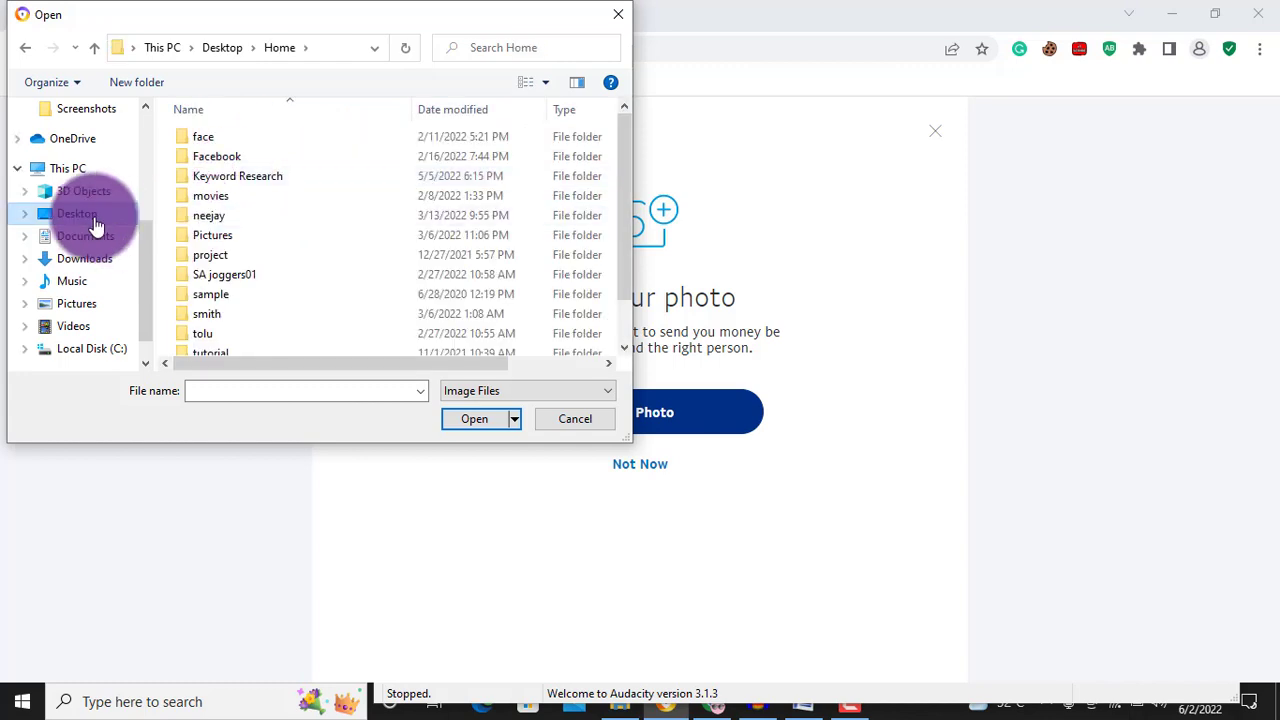
pyautogui.click(80, 259)
pyautogui.moveTo(623, 146); pyautogui.dragTo(625, 156)
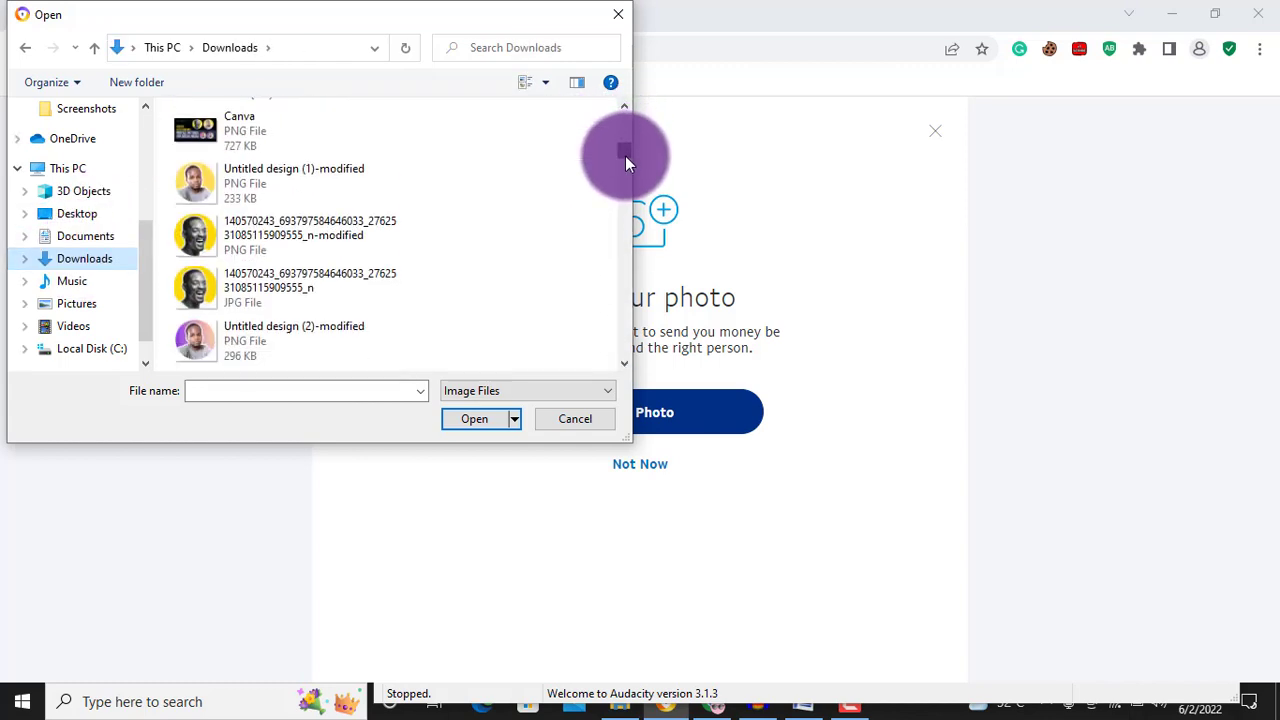
pyautogui.click(290, 183)
pyautogui.click(474, 418)
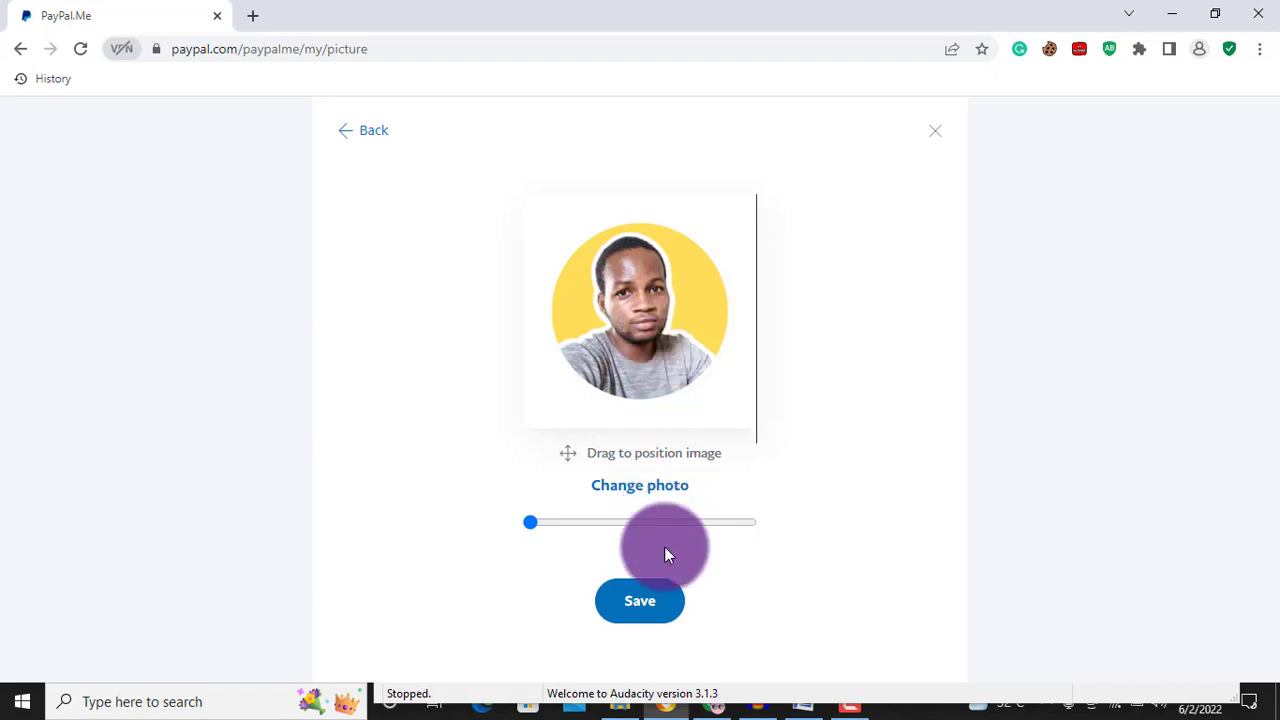
pyautogui.click(627, 622)
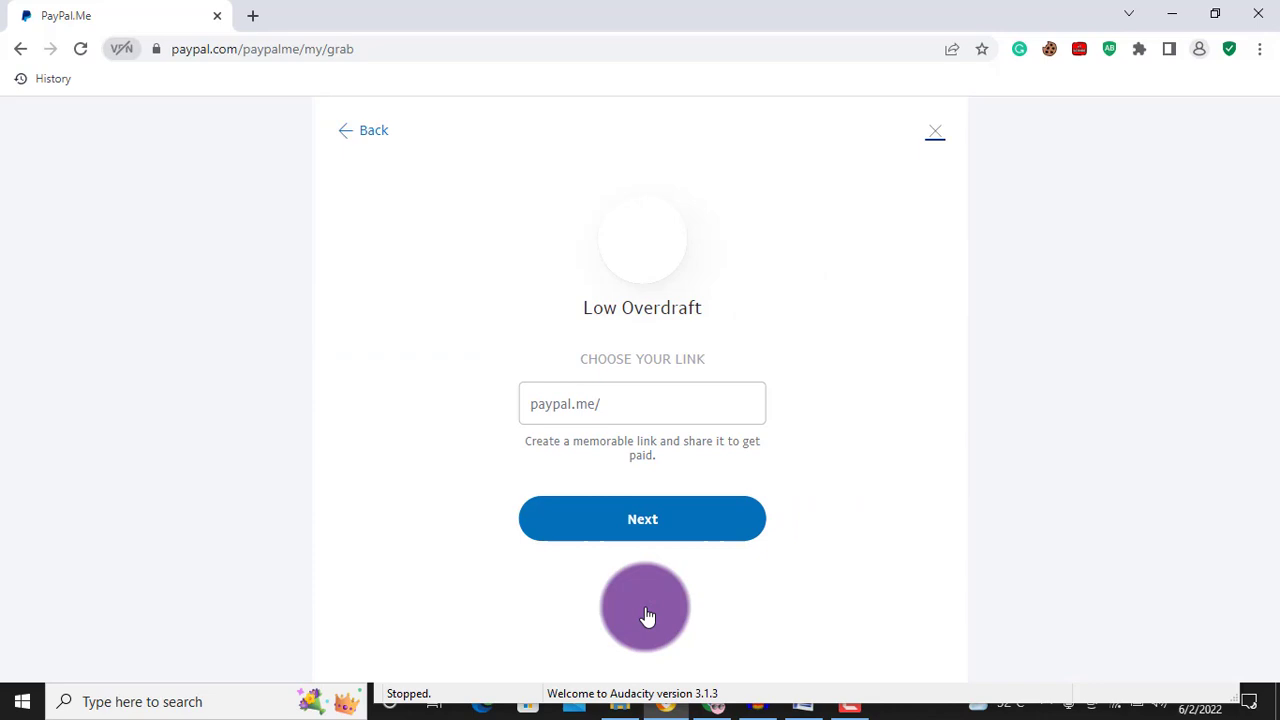
# - Set the profile link to paypal.me/lowoverdraft after smithvictor proved taken, and continue
pyautogui.click(642, 413)
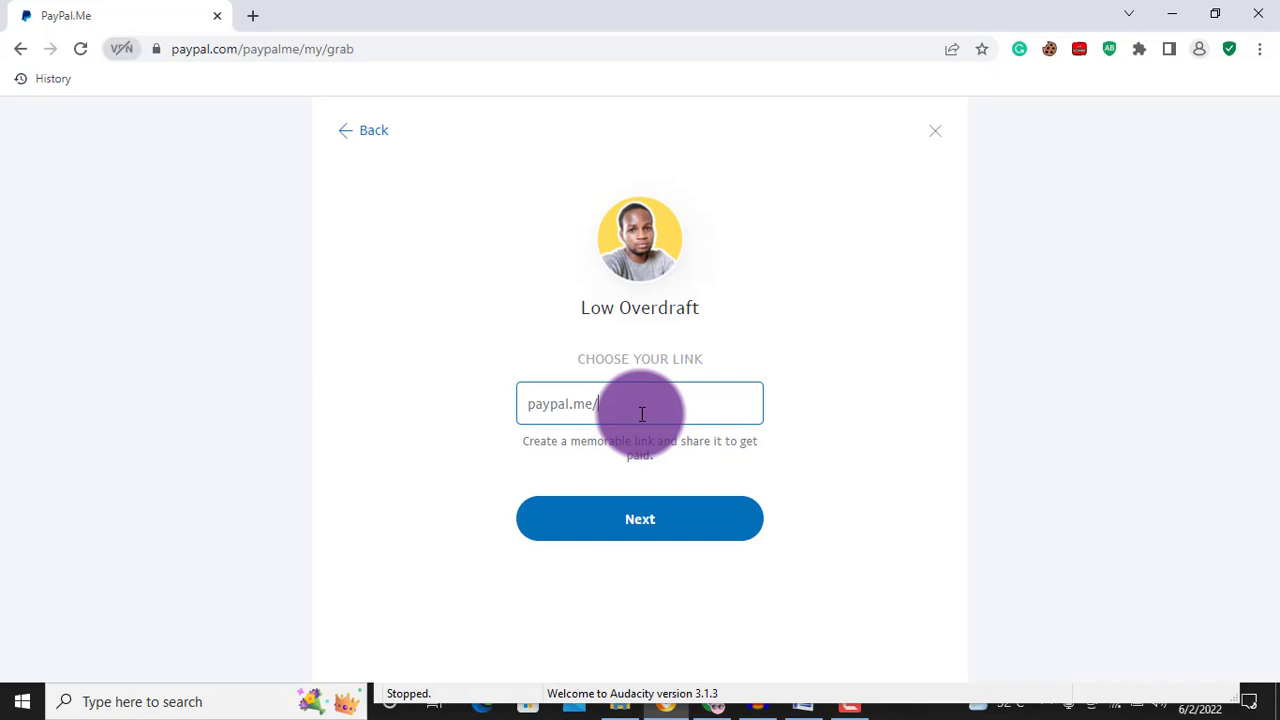
pyautogui.write('smithvic')
pyautogui.write('tor')
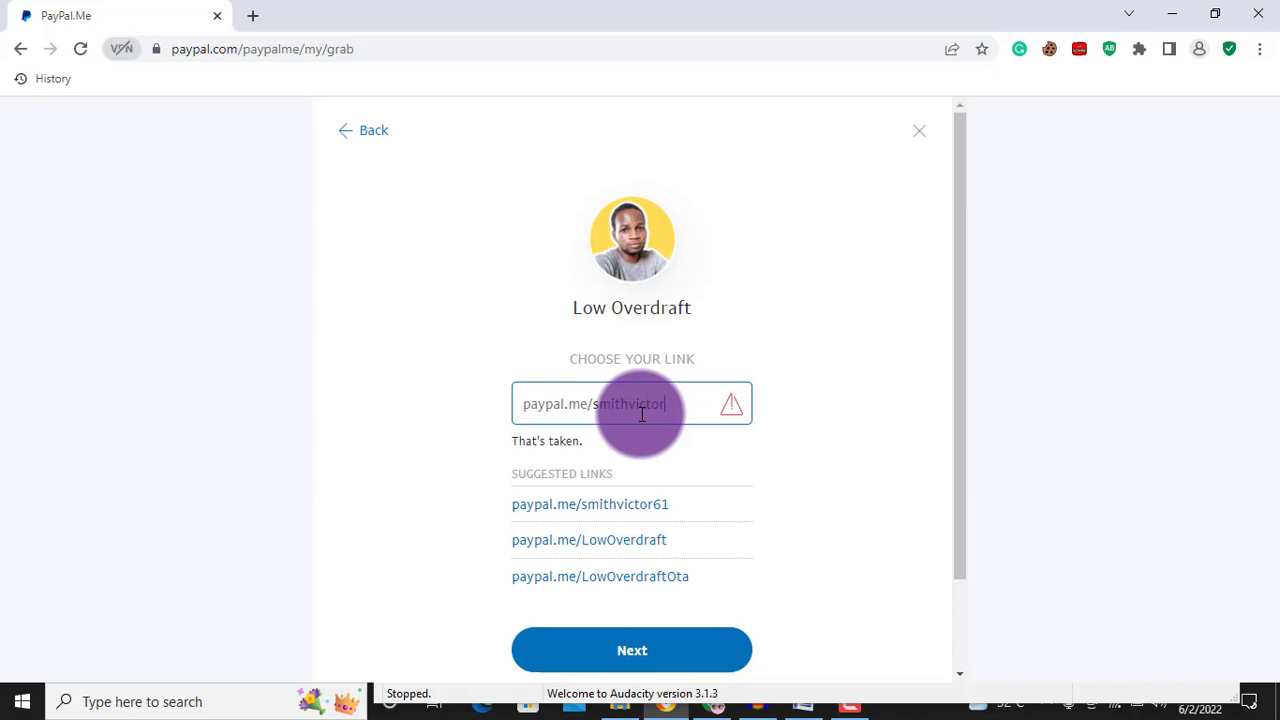
pyautogui.press('BackSpace')
pyautogui.press('BackSpace')
pyautogui.press('BackSpace')
pyautogui.press('BackSpace')
pyautogui.press('BackSpace')
pyautogui.press('BackSpace')
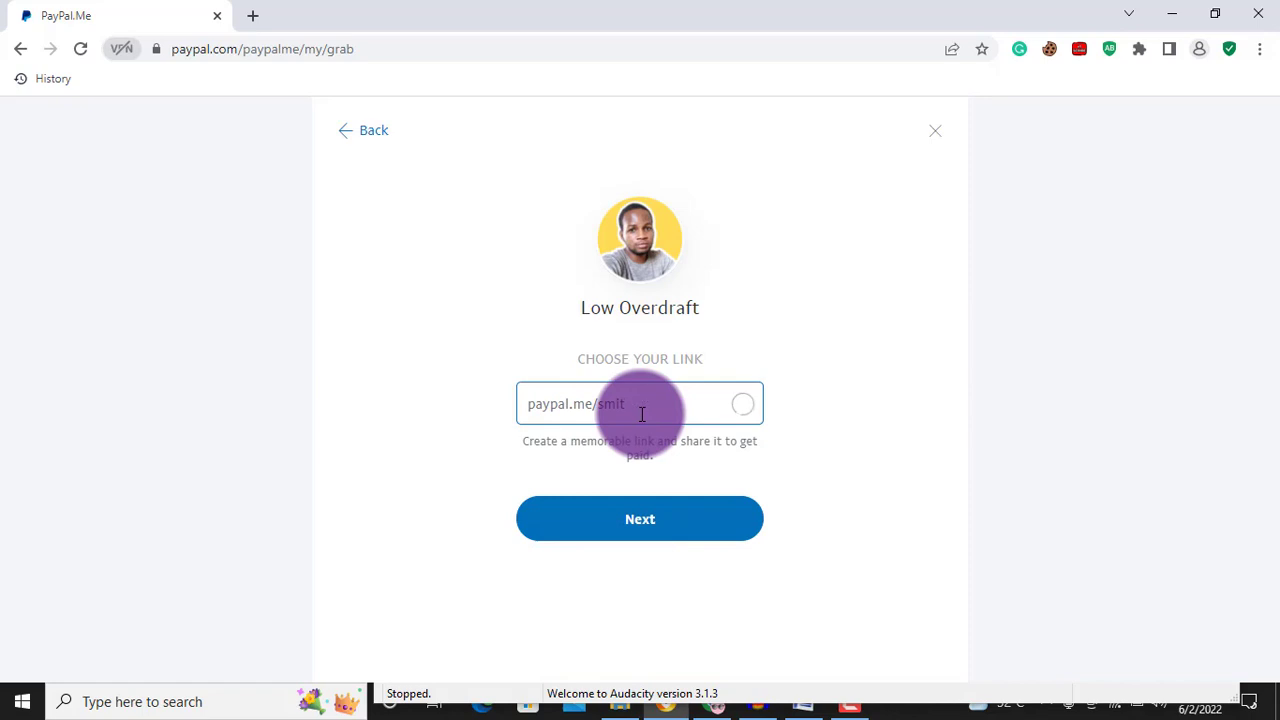
pyautogui.press('BackSpace')
pyautogui.press('BackSpace')
pyautogui.press('BackSpace')
pyautogui.press('BackSpace')
pyautogui.write('lowoverdraf')
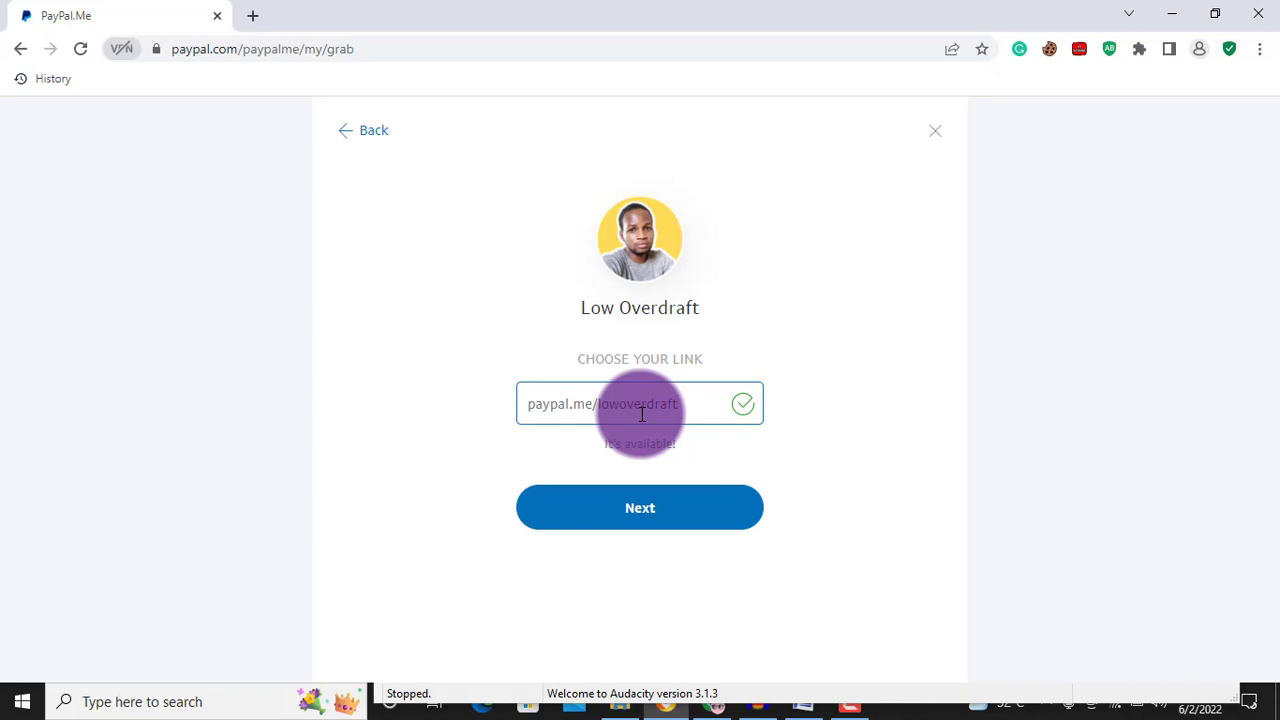
pyautogui.click(648, 507)
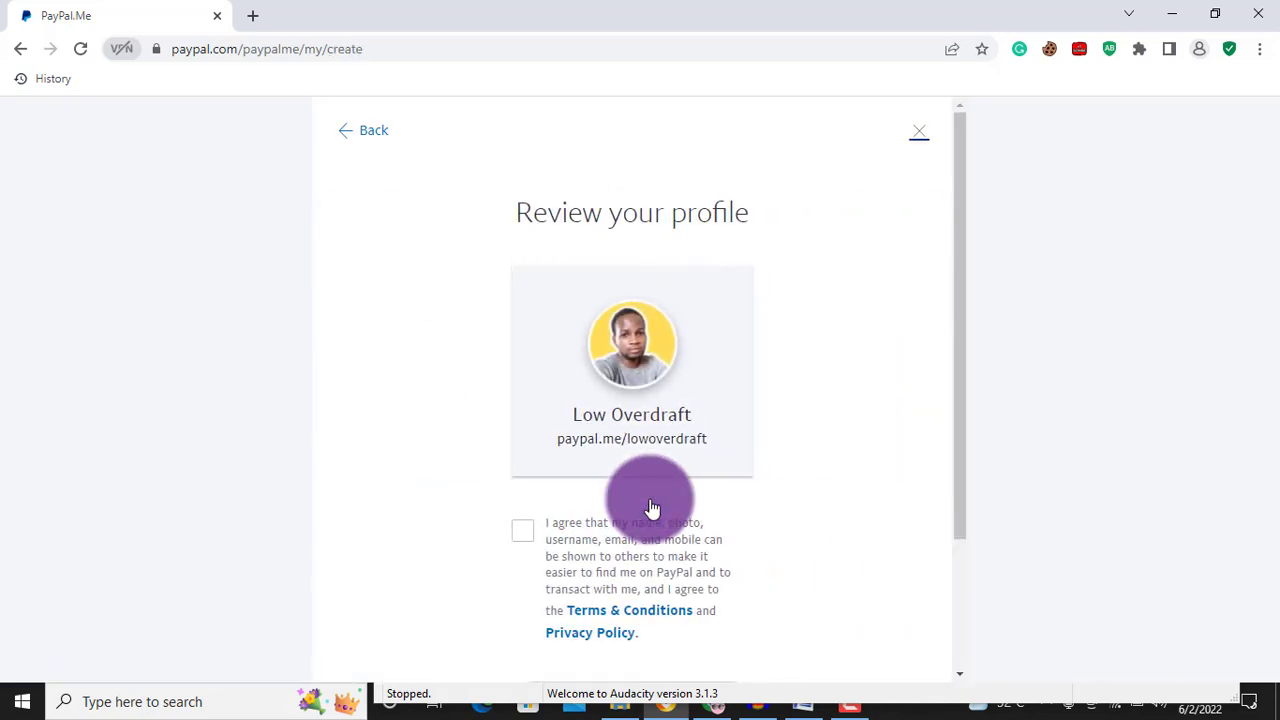
# - Consent to showing profile details publicly and create the profile with Agree and Create
pyautogui.moveTo(957, 365); pyautogui.dragTo(956, 460)
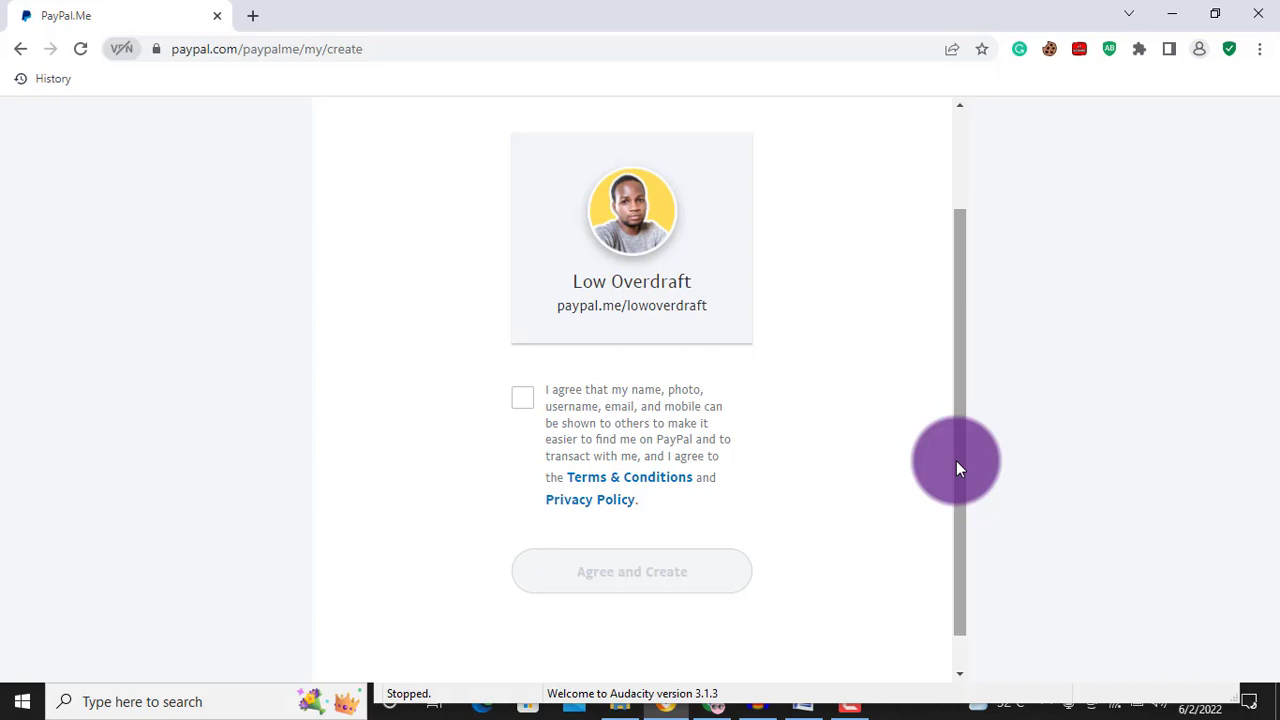
pyautogui.click(525, 400)
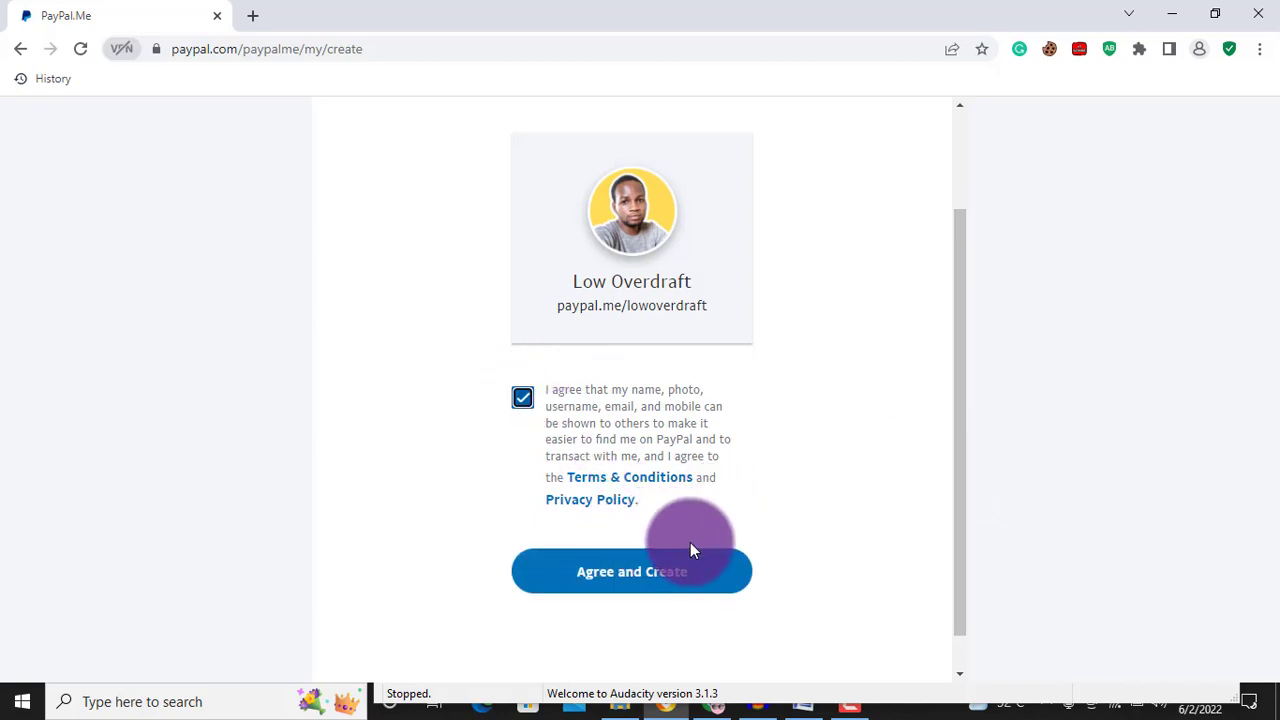
pyautogui.click(676, 572)
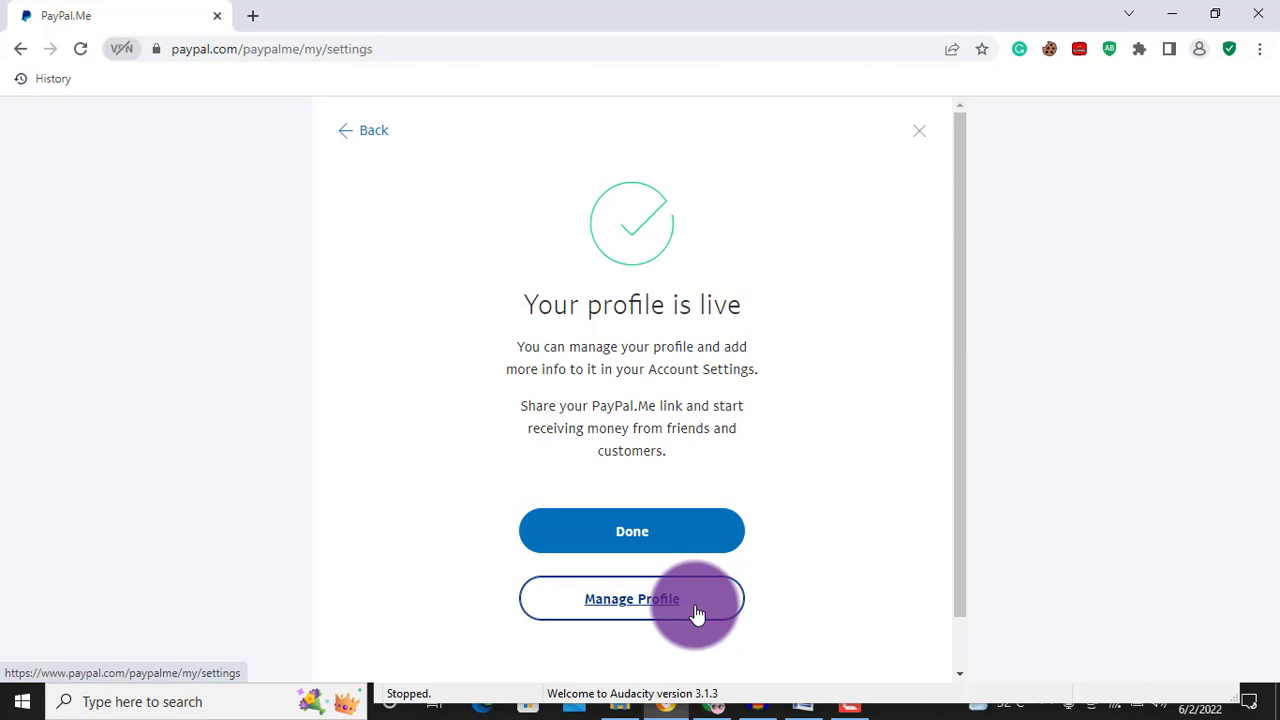
# - Pick the purple background theme as the profile cover and save it
pyautogui.click(697, 614)
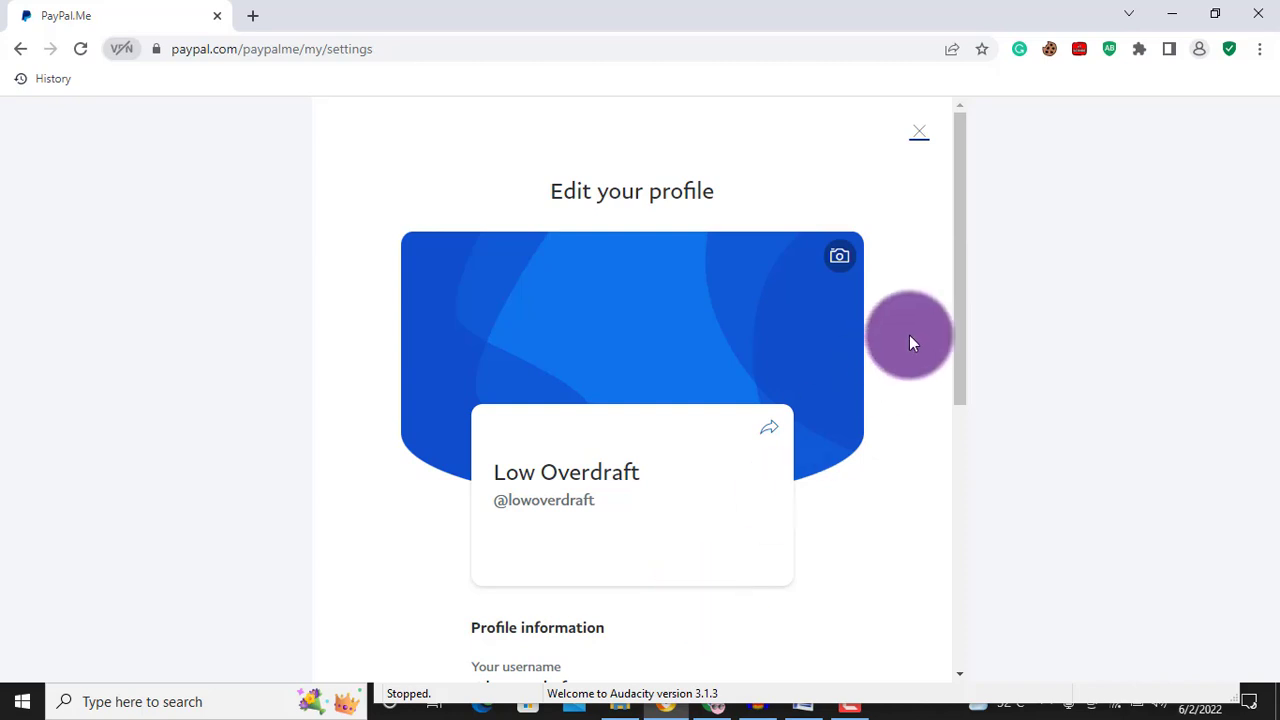
pyautogui.click(837, 262)
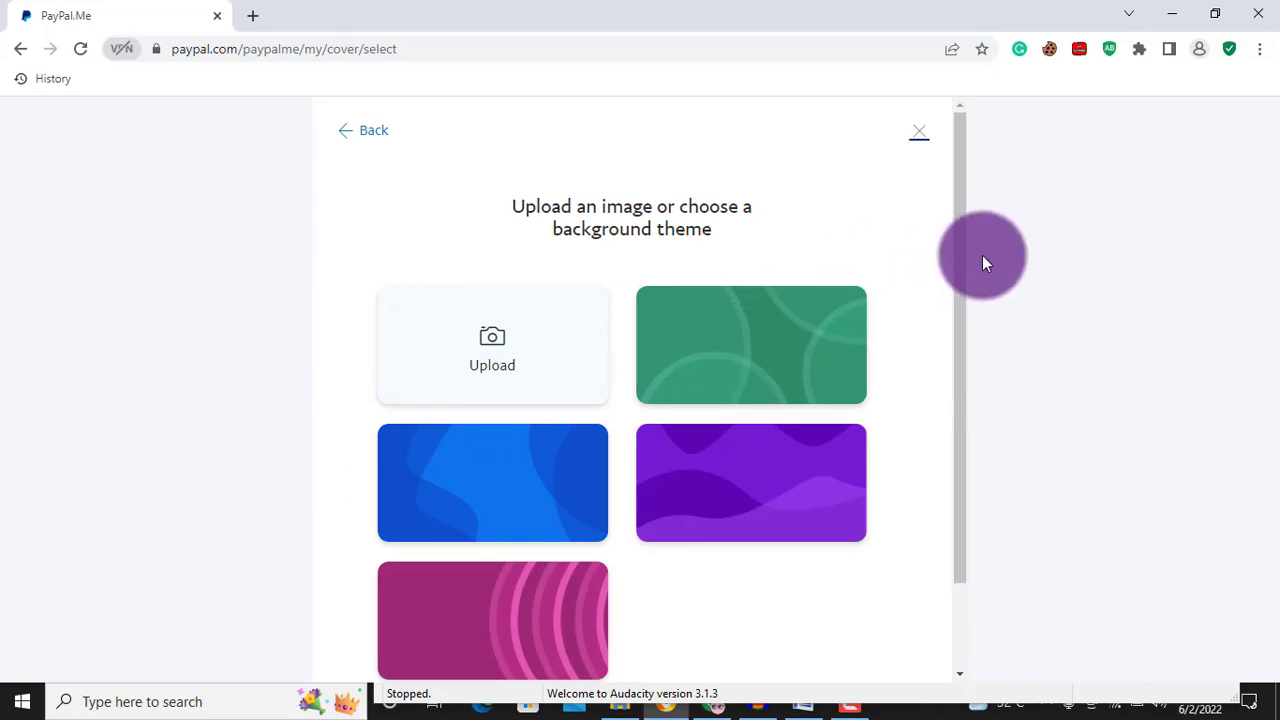
pyautogui.moveTo(960, 246); pyautogui.dragTo(956, 340)
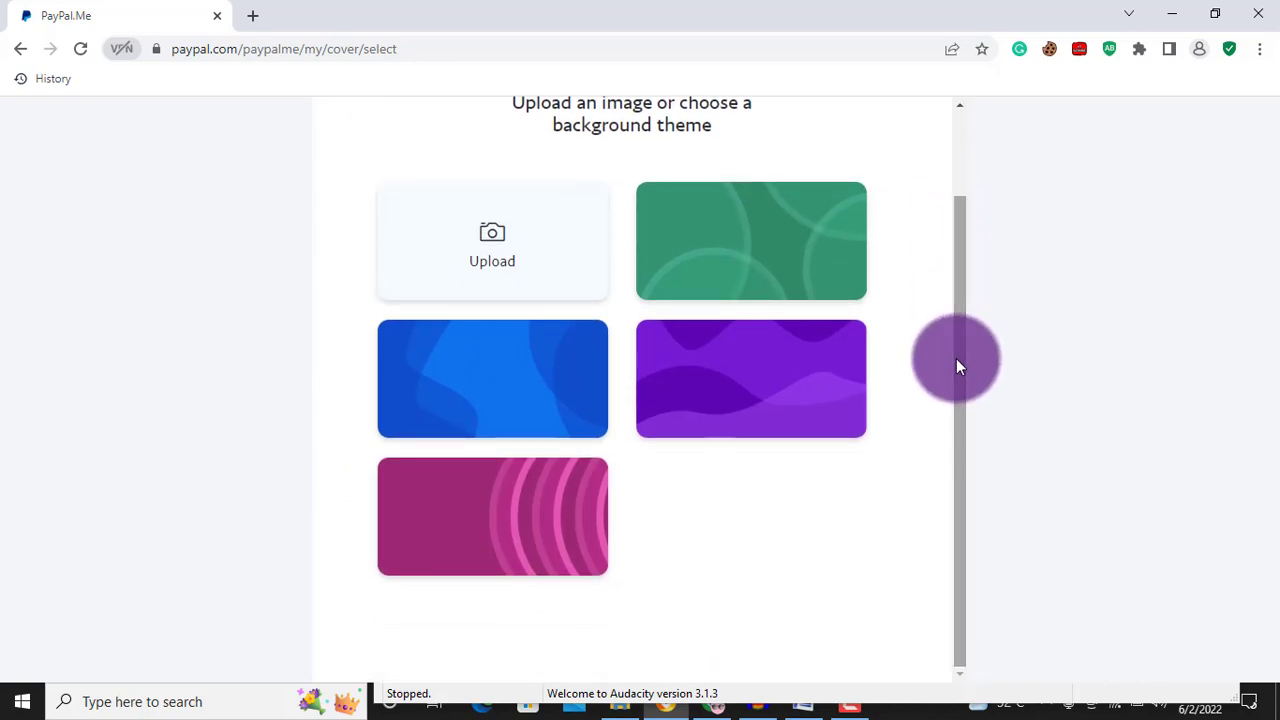
pyautogui.click(779, 374)
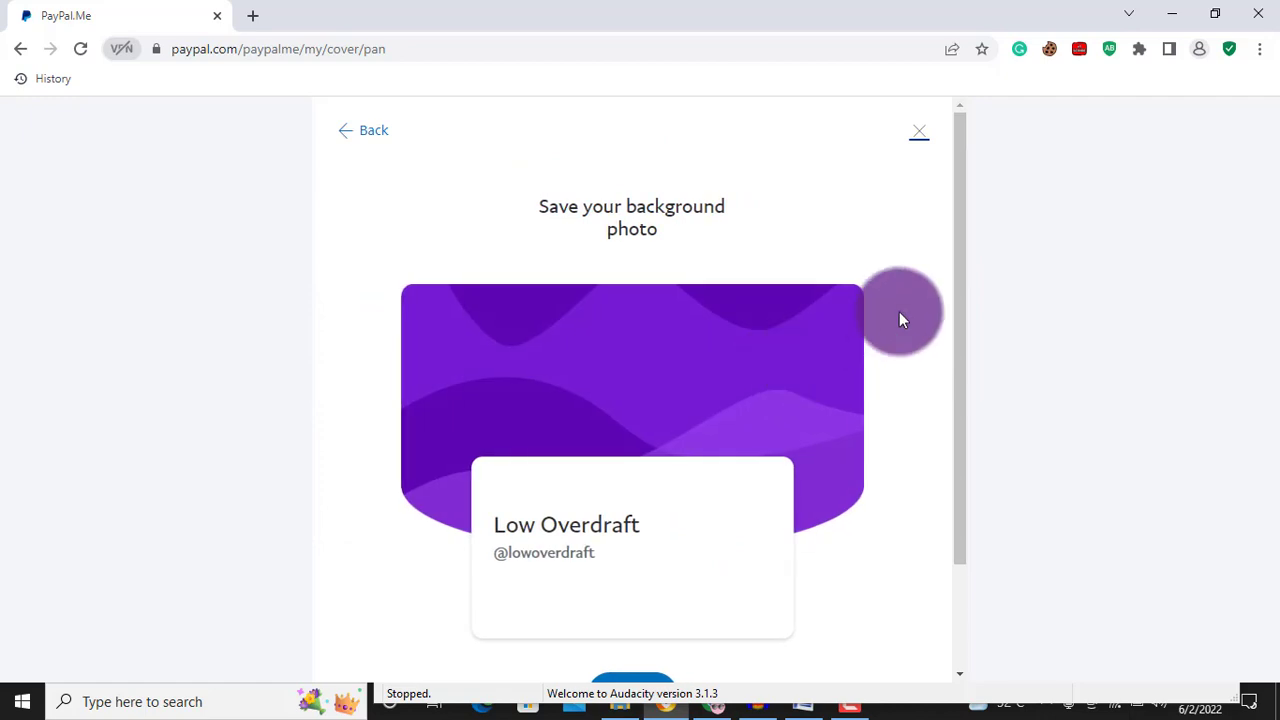
pyautogui.moveTo(959, 249); pyautogui.dragTo(971, 386)
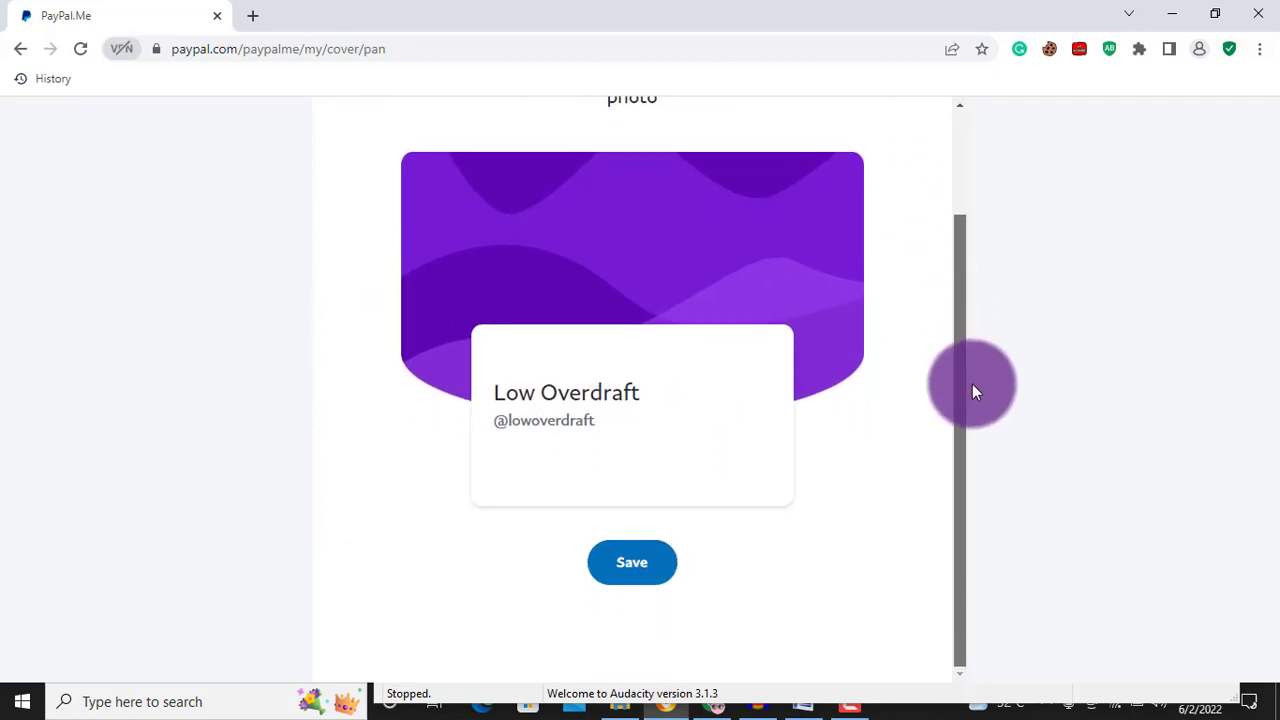
pyautogui.click(642, 573)
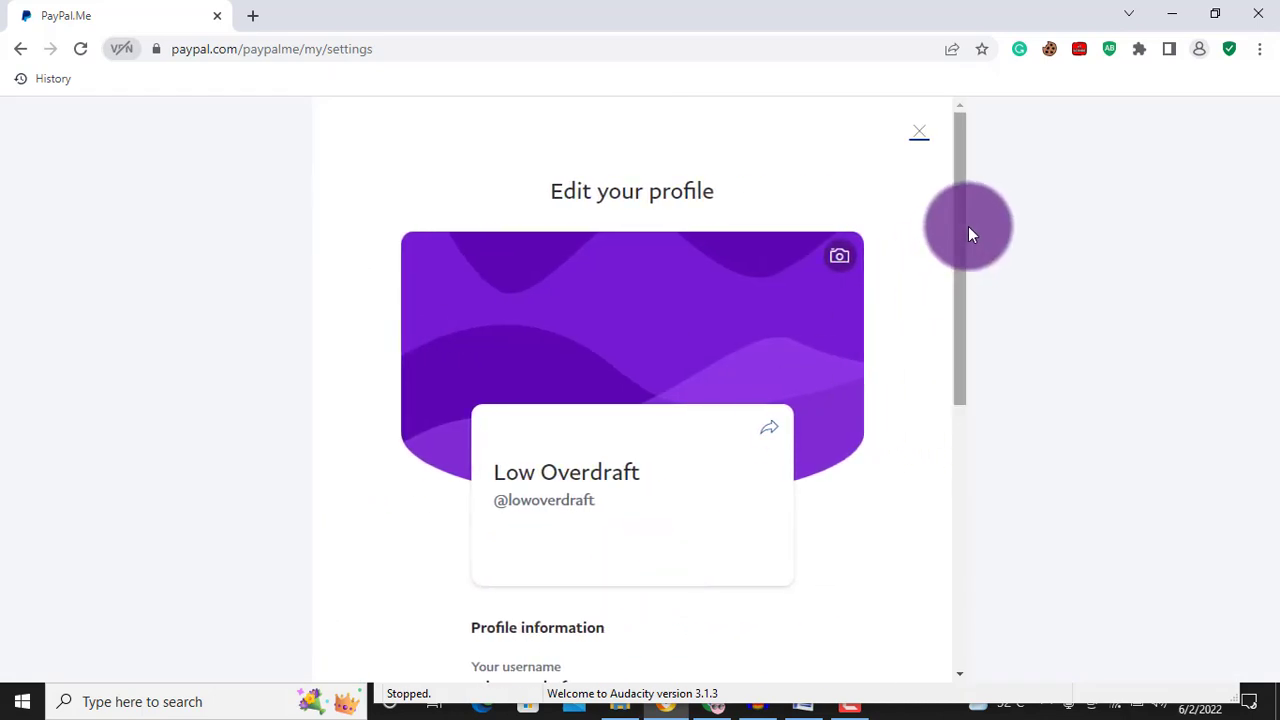
pyautogui.moveTo(960, 220); pyautogui.dragTo(960, 391)
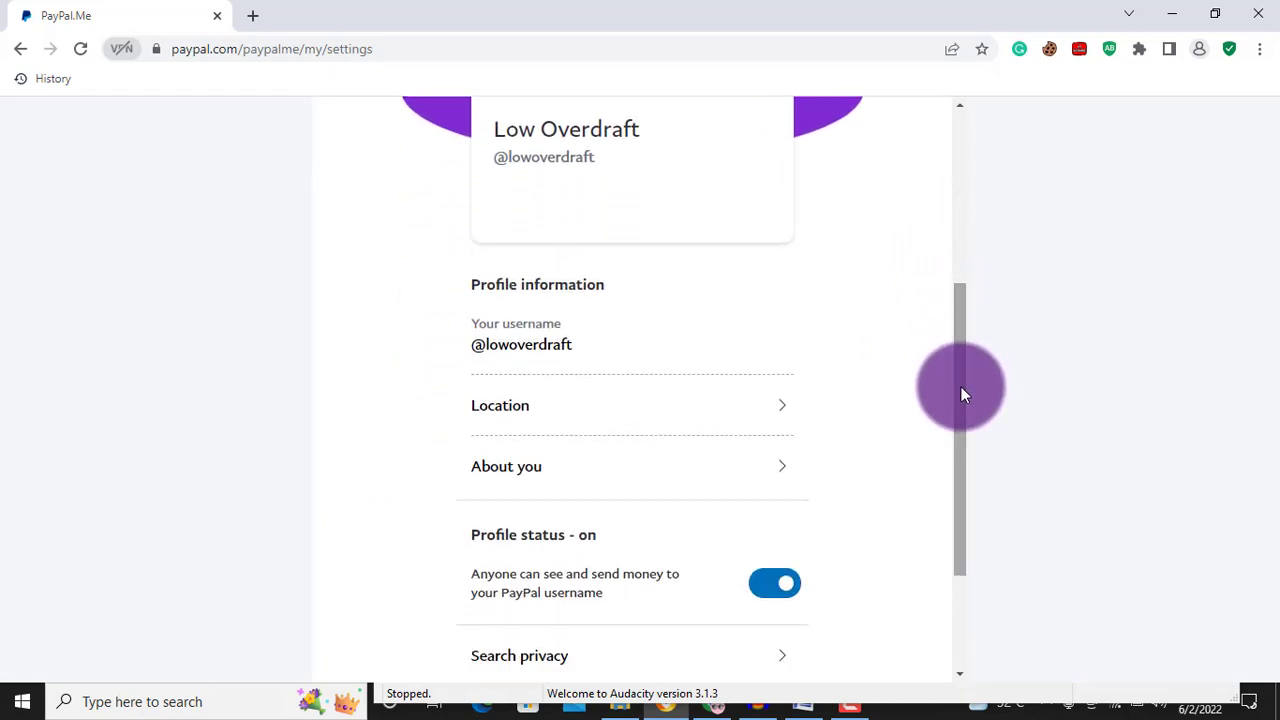
# - Save the About you bio 'I am a passionate freelancer. I help you brand your business…'
pyautogui.click(767, 468)
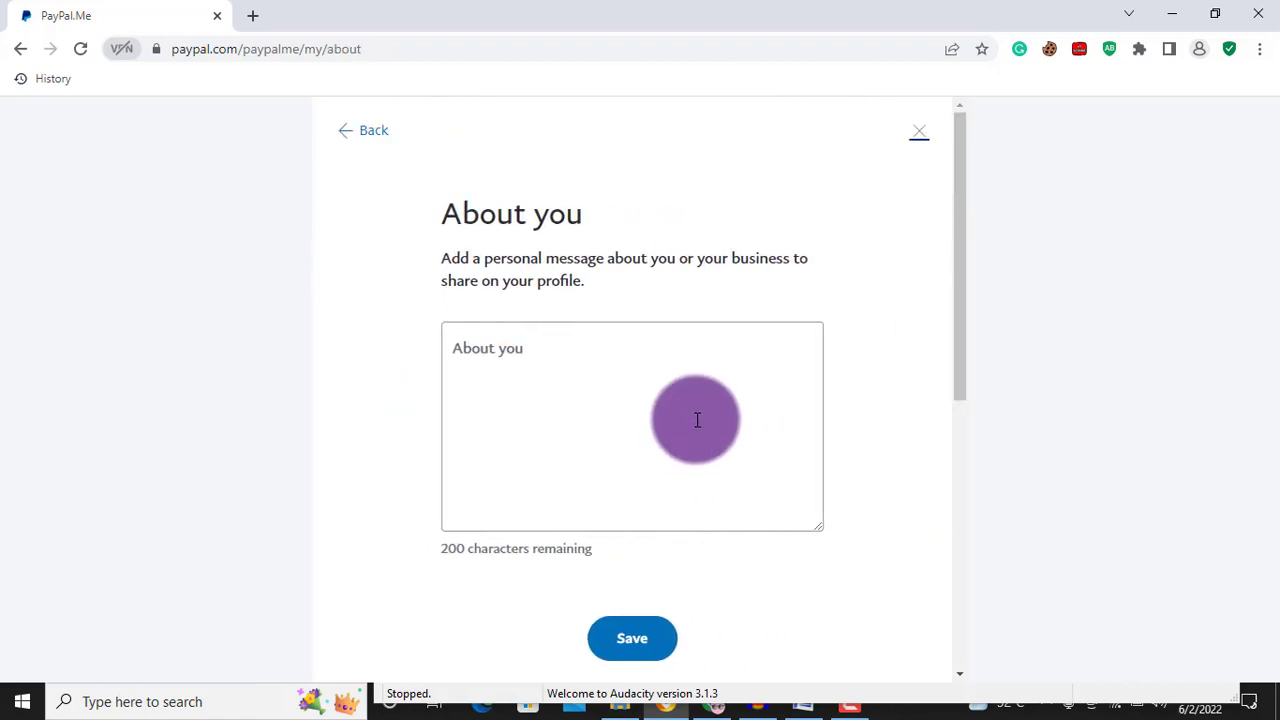
pyautogui.click(627, 348)
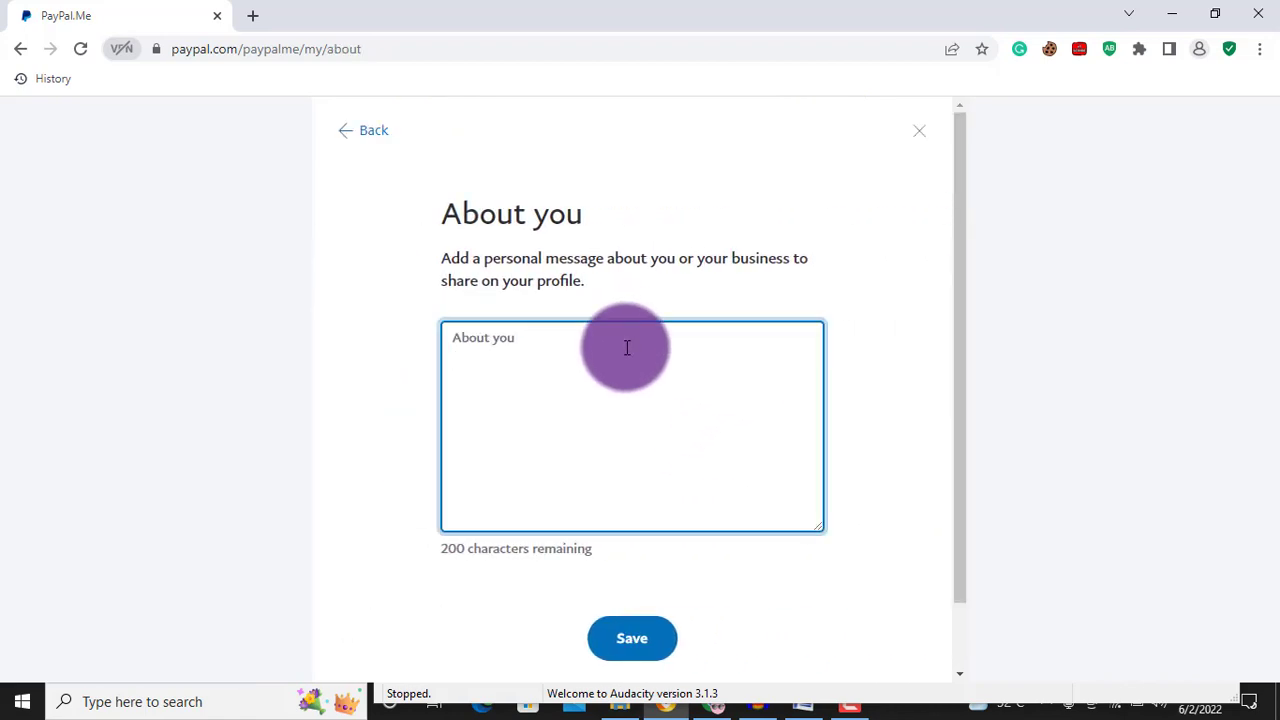
pyautogui.write('Ia')
pyautogui.press('BackSpace')
pyautogui.press('BackSpace')
pyautogui.write('I am a p')
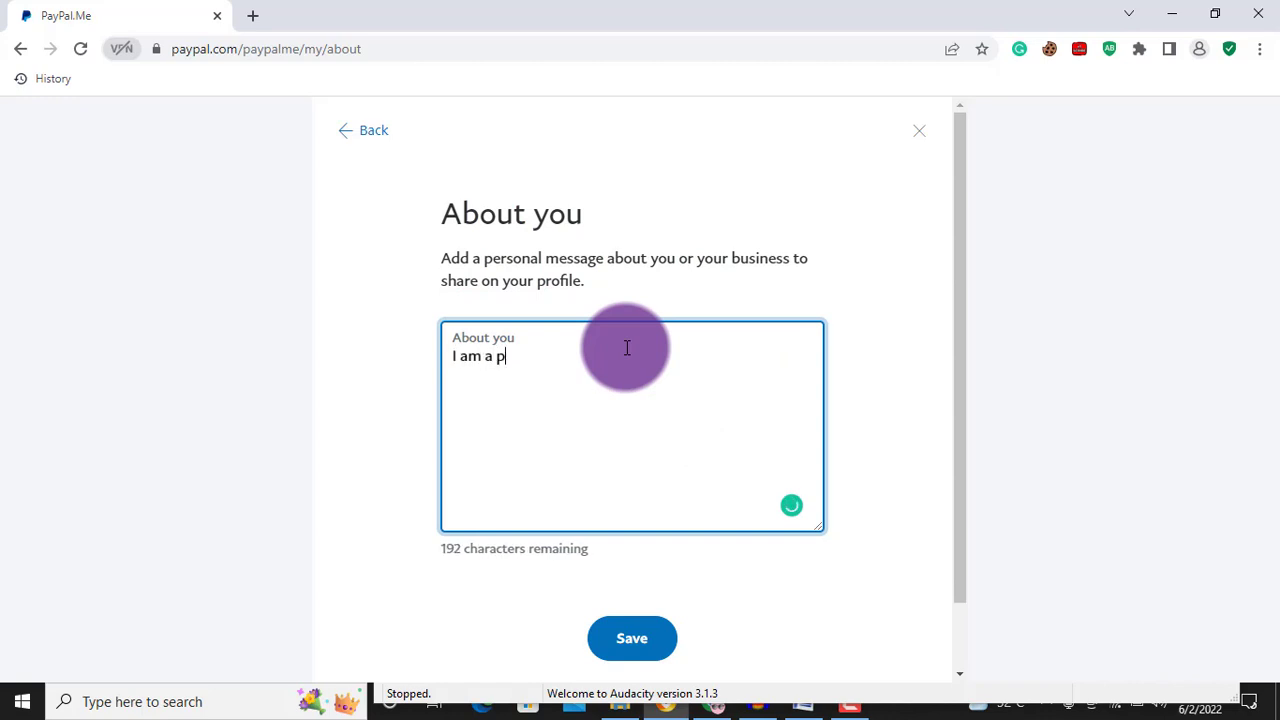
pyautogui.write('assionate freelancer. I help you b')
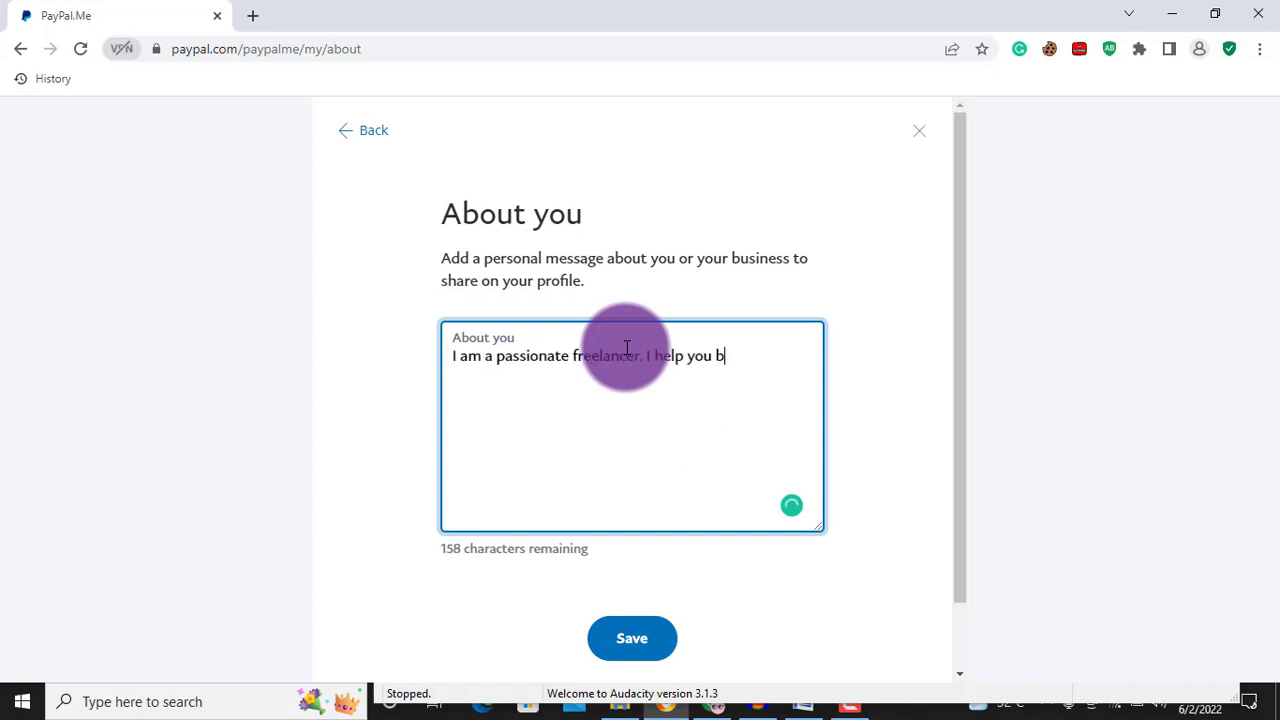
pyautogui.write('rand your business with amazing and professional we')
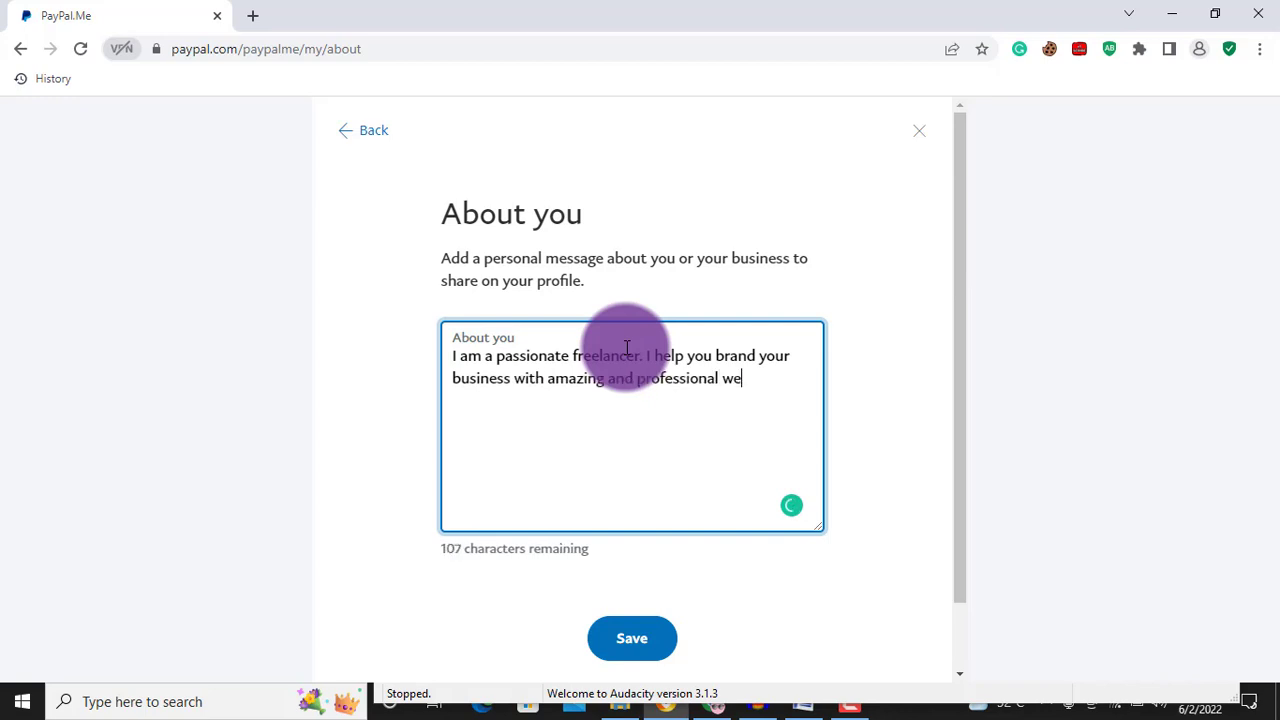
pyautogui.write('bsite designs.')
pyautogui.click(643, 637)
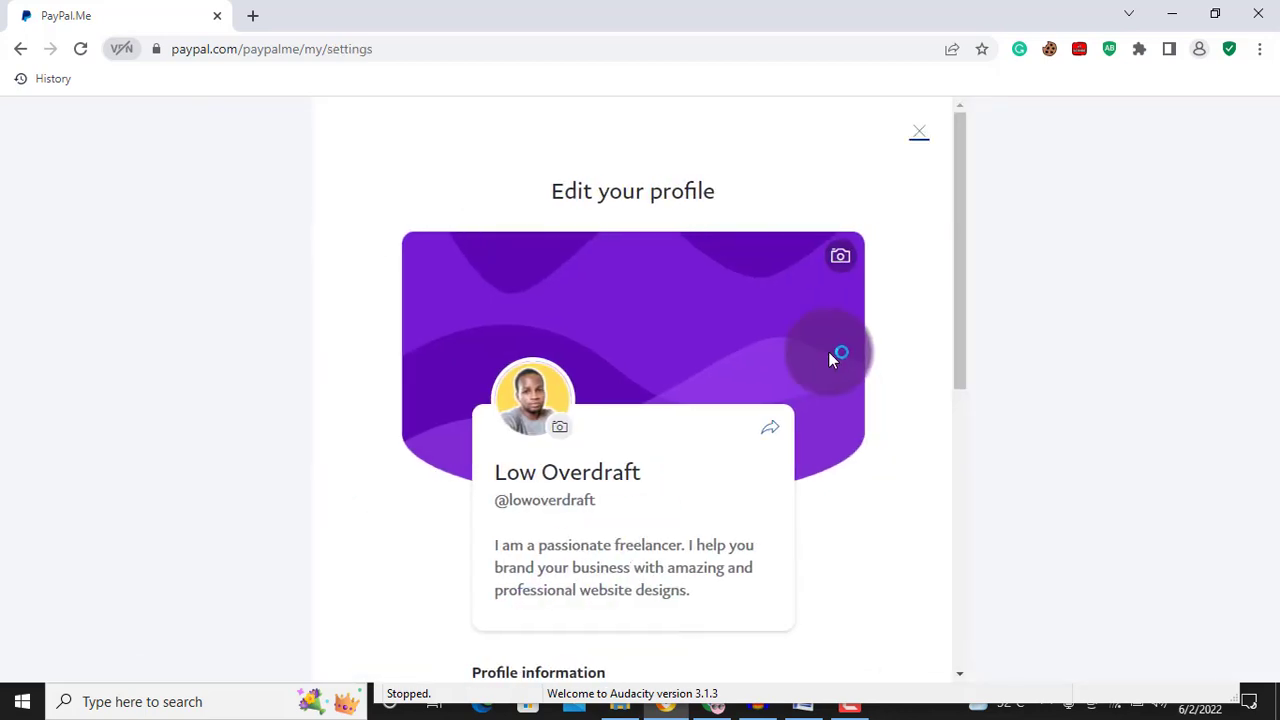
# - Load the public profile at paypal.me/lowoverdraft in a new tab
pyautogui.moveTo(956, 245)
pyautogui.mouseDown()
pyautogui.moveTo(957, 574)
pyautogui.moveTo(946, 344)
pyautogui.moveTo(957, 158)
pyautogui.mouseUp()
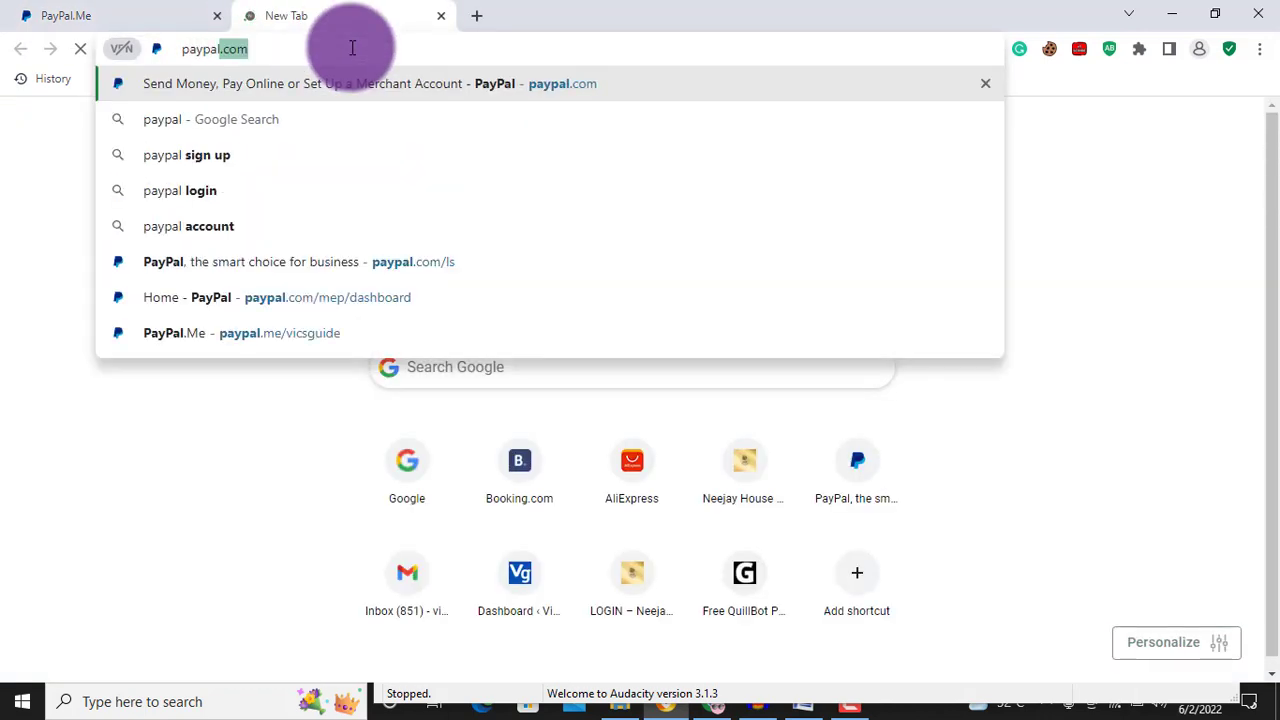
pyautogui.write('.me')
pyautogui.press('BackSpace')
pyautogui.write('/')
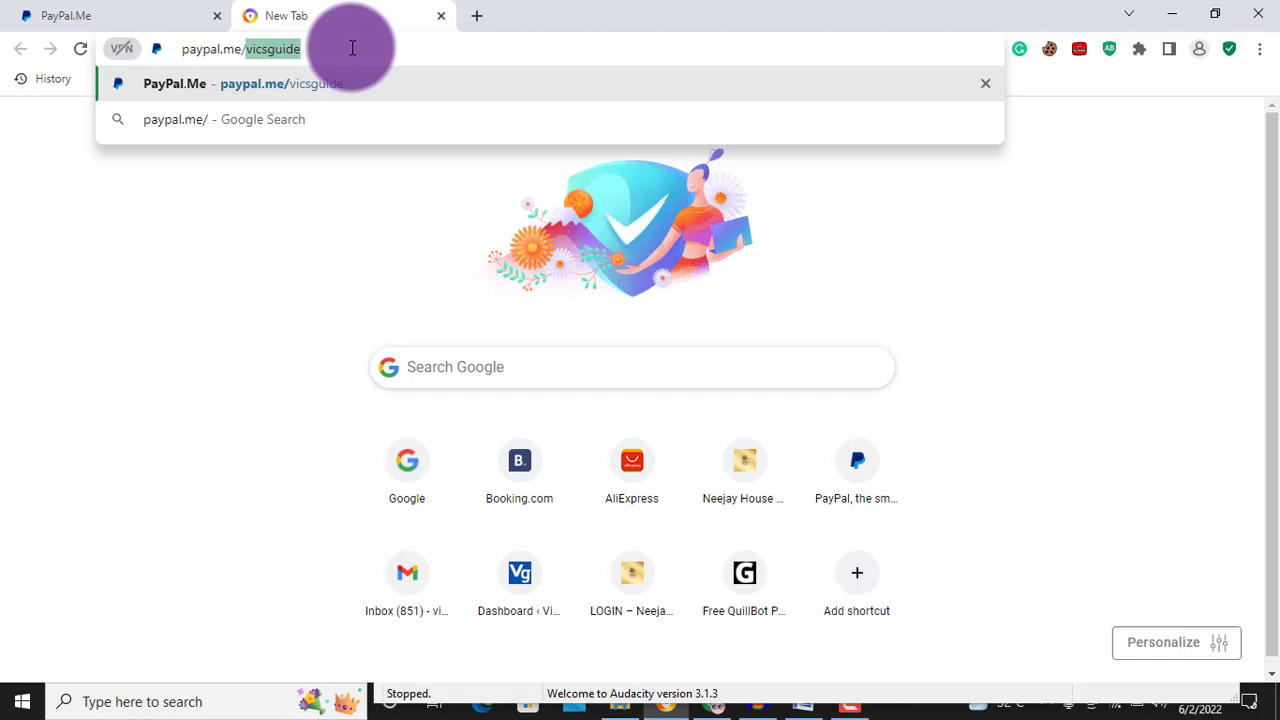
pyautogui.write('lowoverdraf')
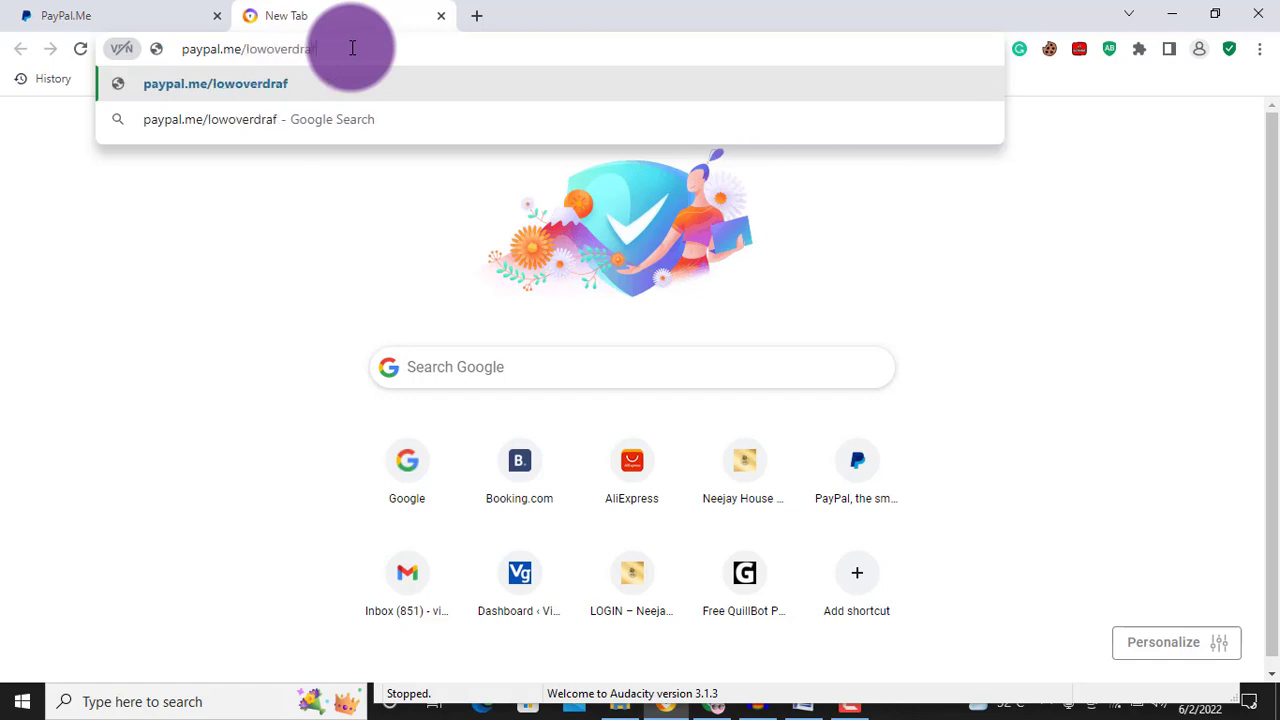
pyautogui.write('t')
pyautogui.press('Return')
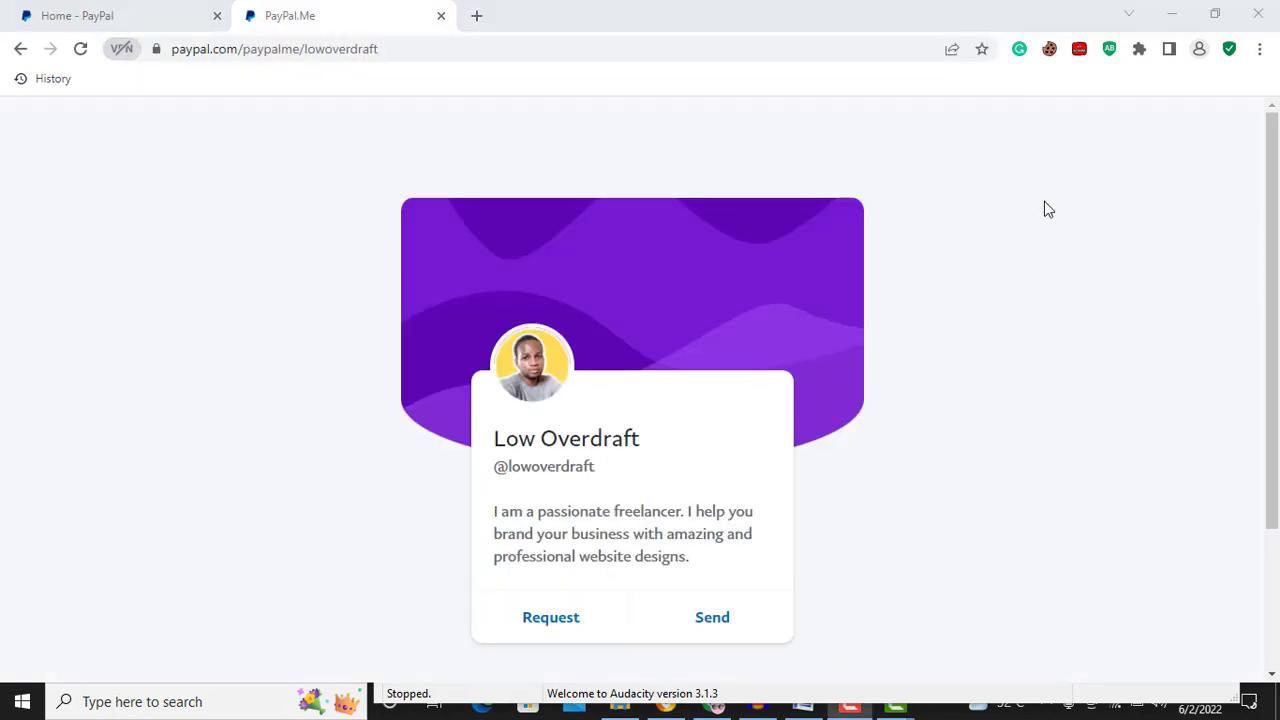
# - Start a Send payment from the public profile with an amount of 5.00 USD
pyautogui.moveTo(1273, 125); pyautogui.dragTo(1277, 194)
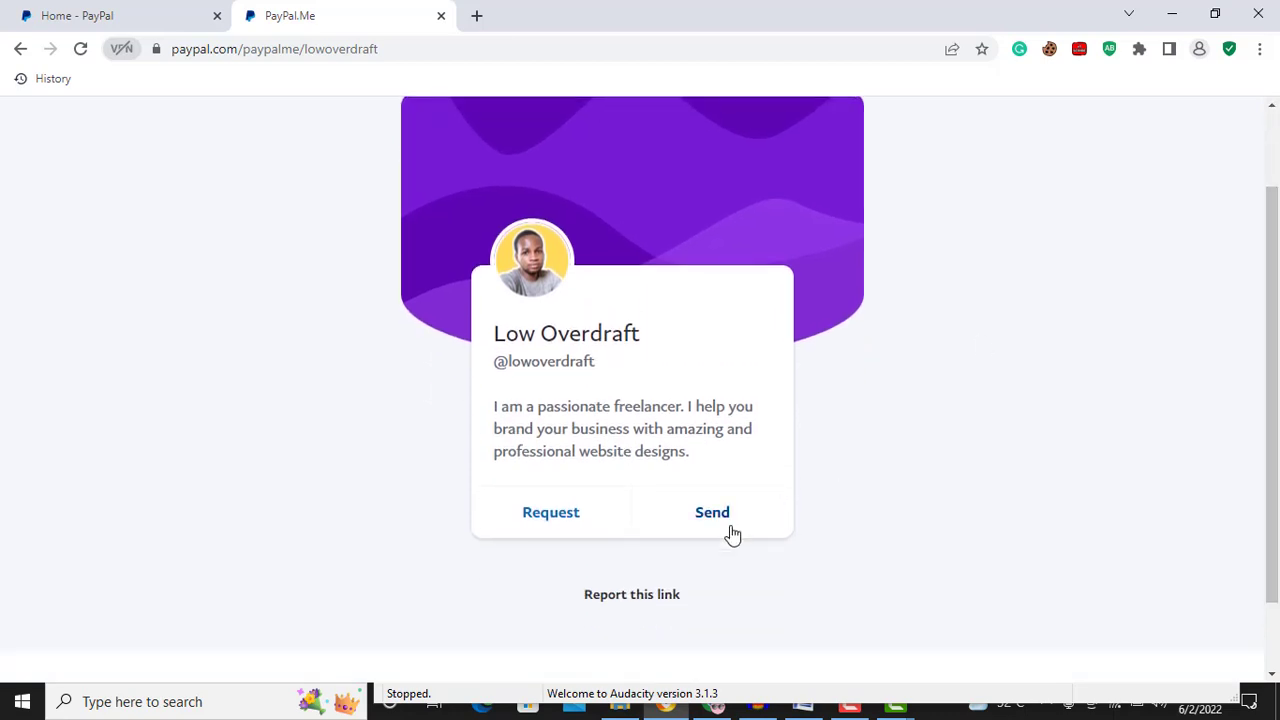
pyautogui.click(718, 525)
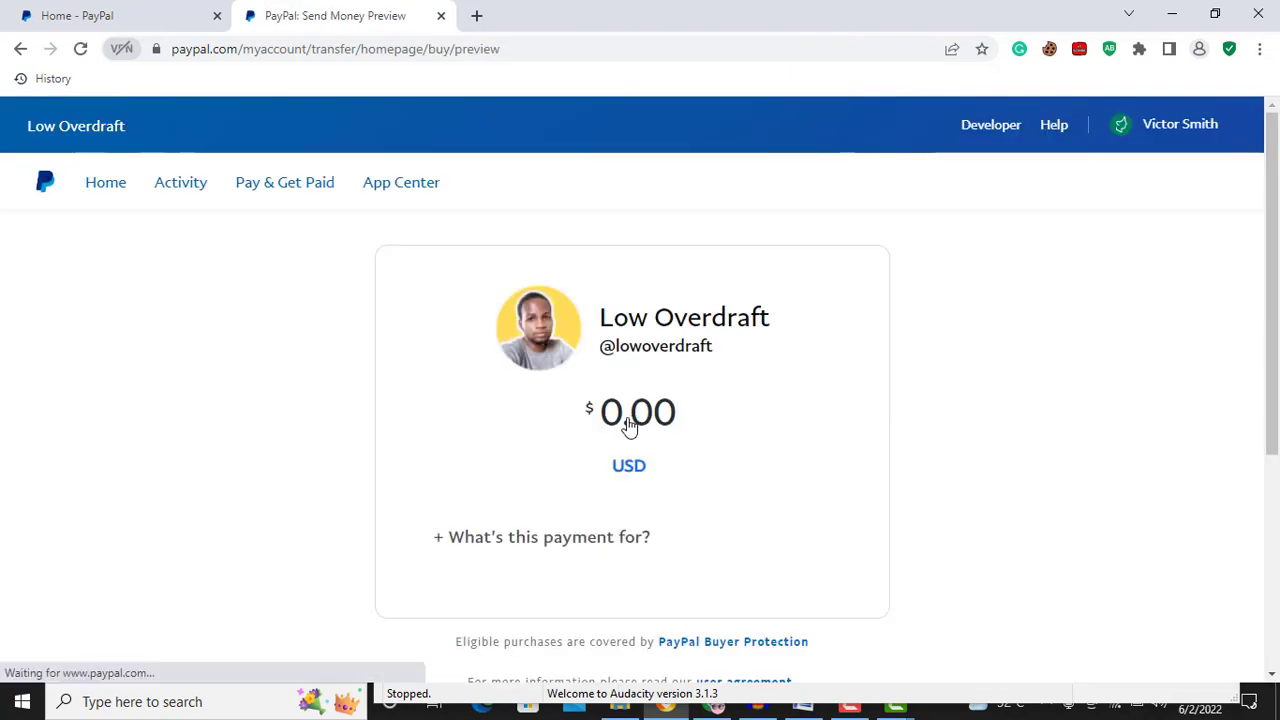
pyautogui.write('5')
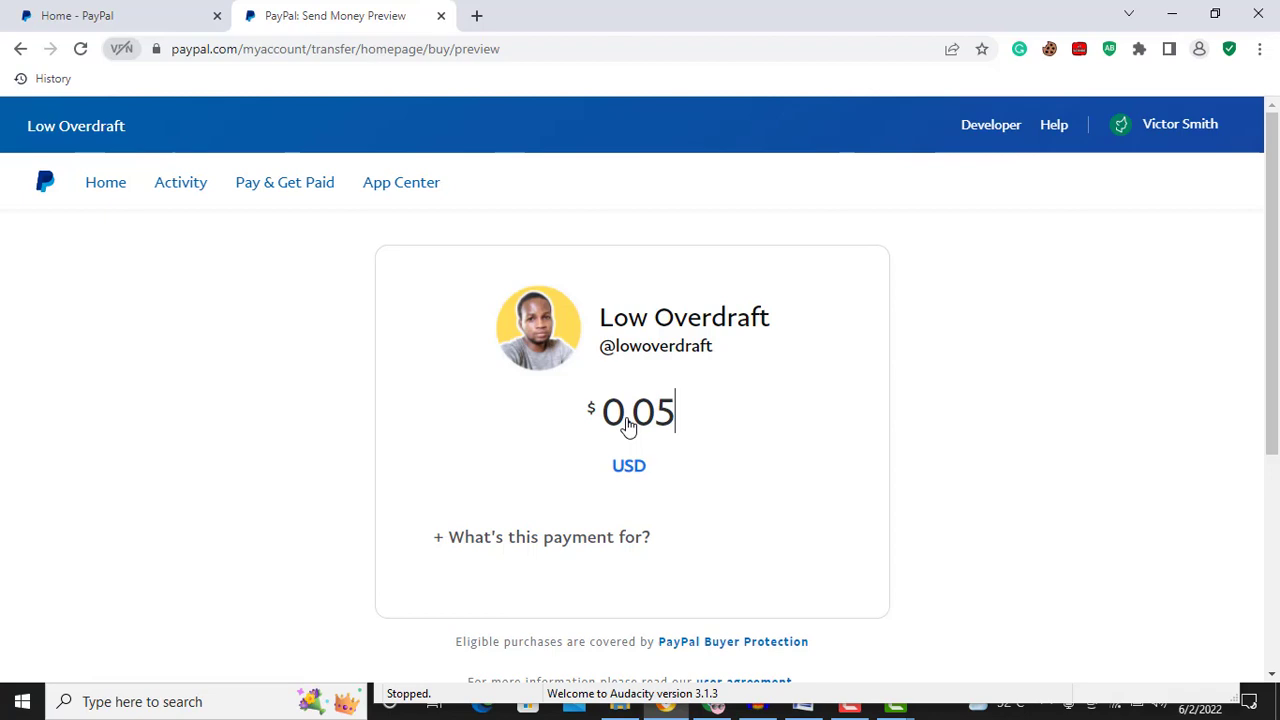
pyautogui.write('.00')
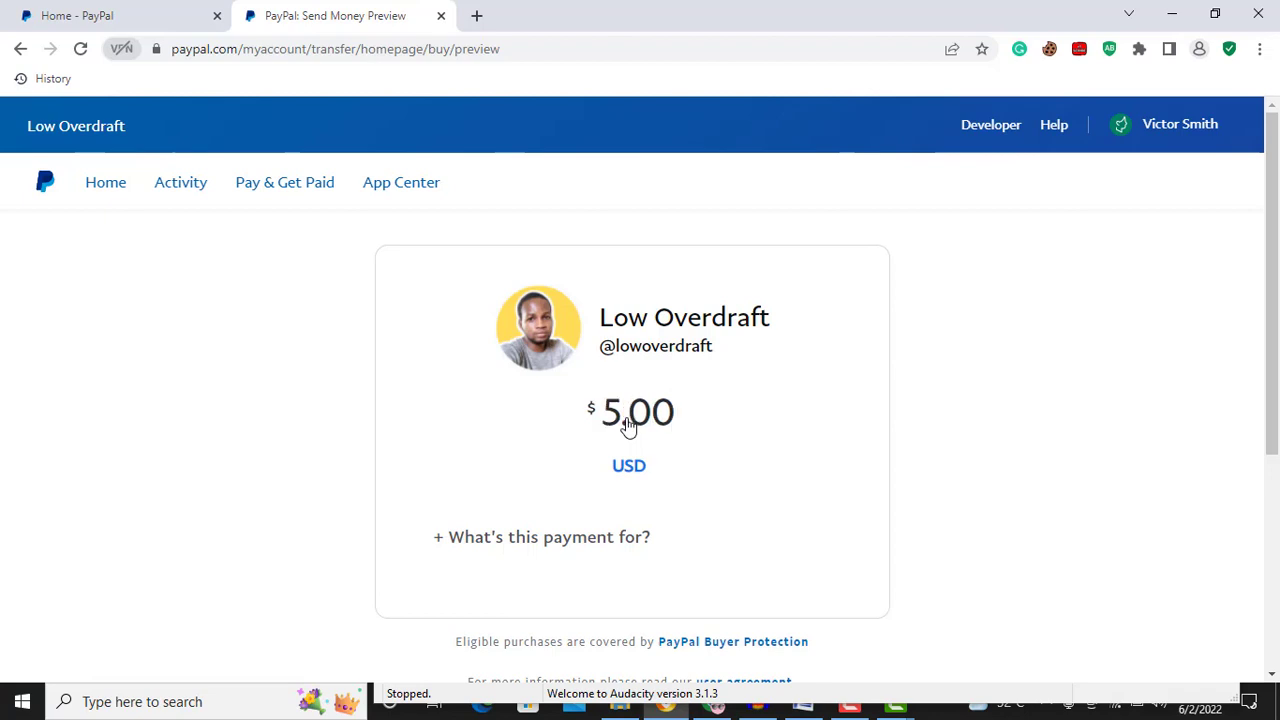
pyautogui.moveTo(1274, 350); pyautogui.dragTo(1276, 437)
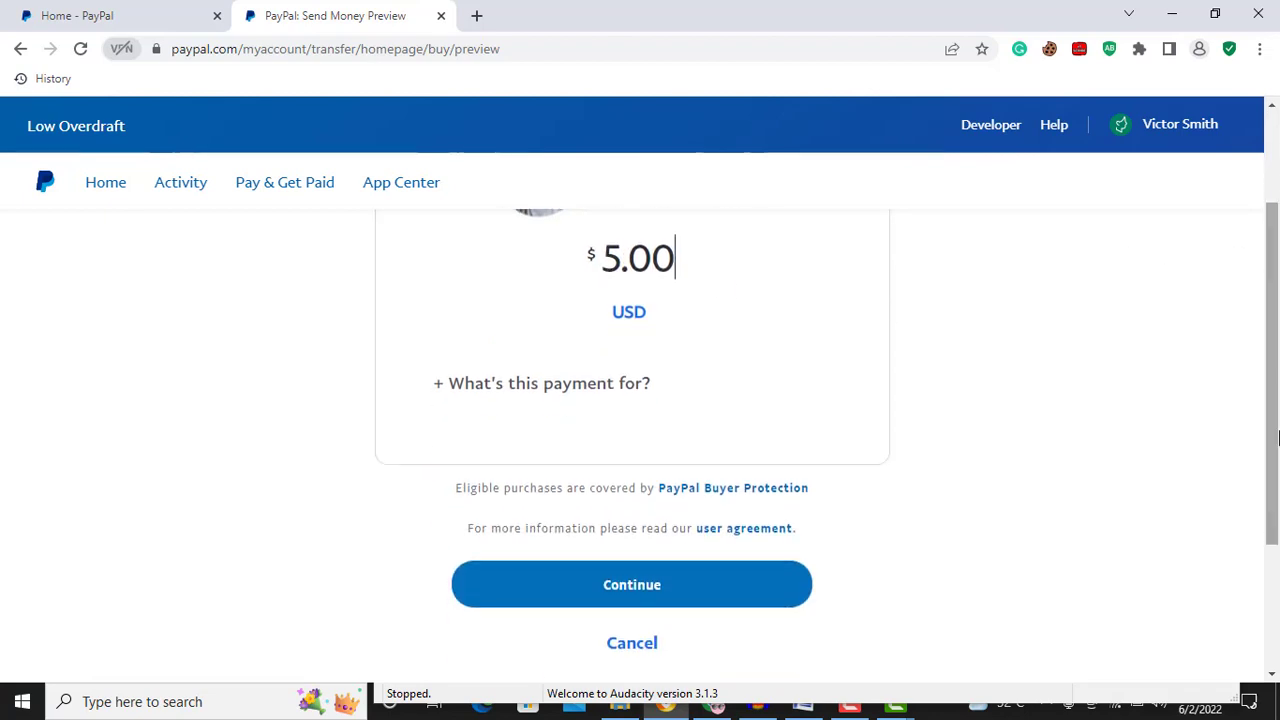
# - Add the note 'website creation' to the $5.00 payment and try to continue
pyautogui.click(563, 381)
pyautogui.write('website creat')
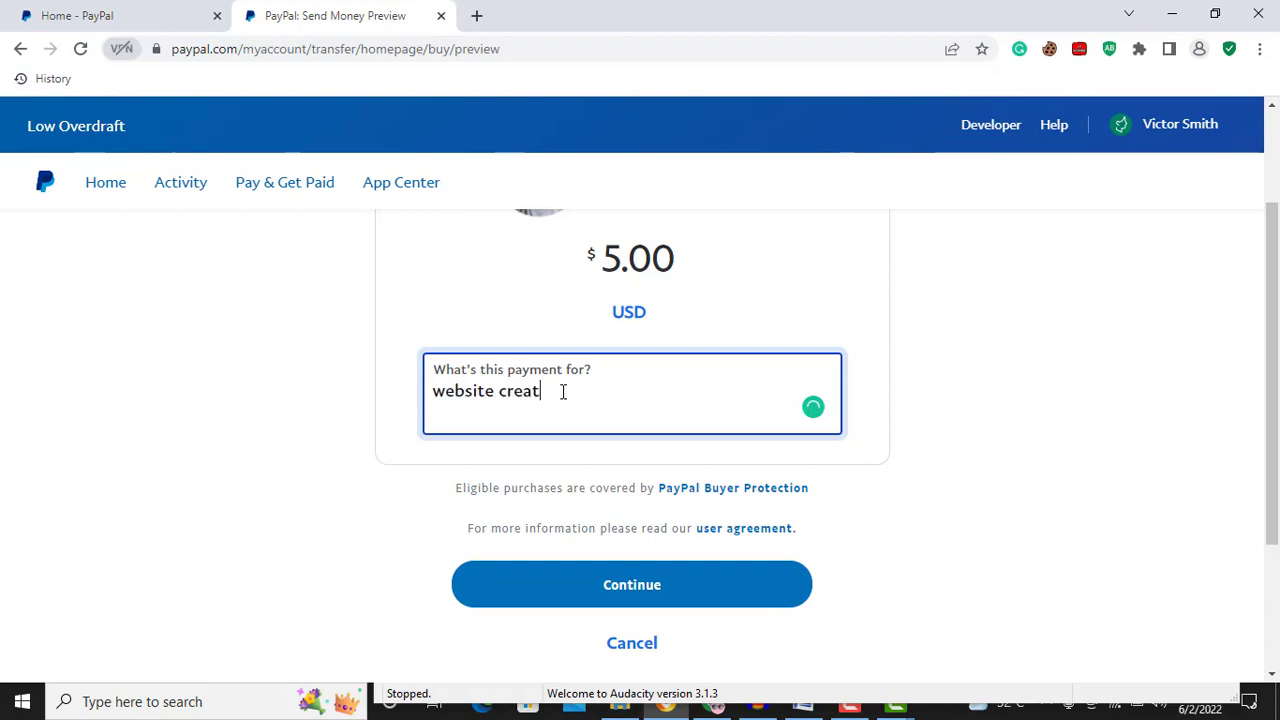
pyautogui.write('ion')
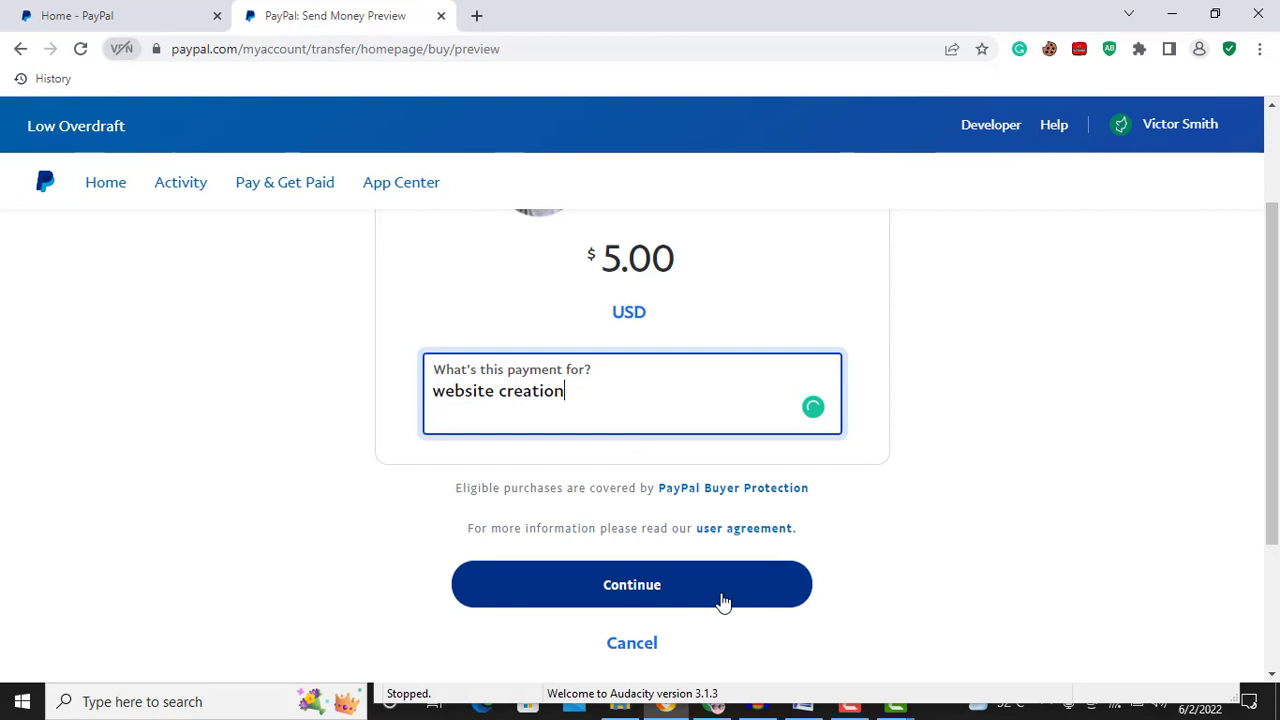
pyautogui.scroll(-1, 815, 510)
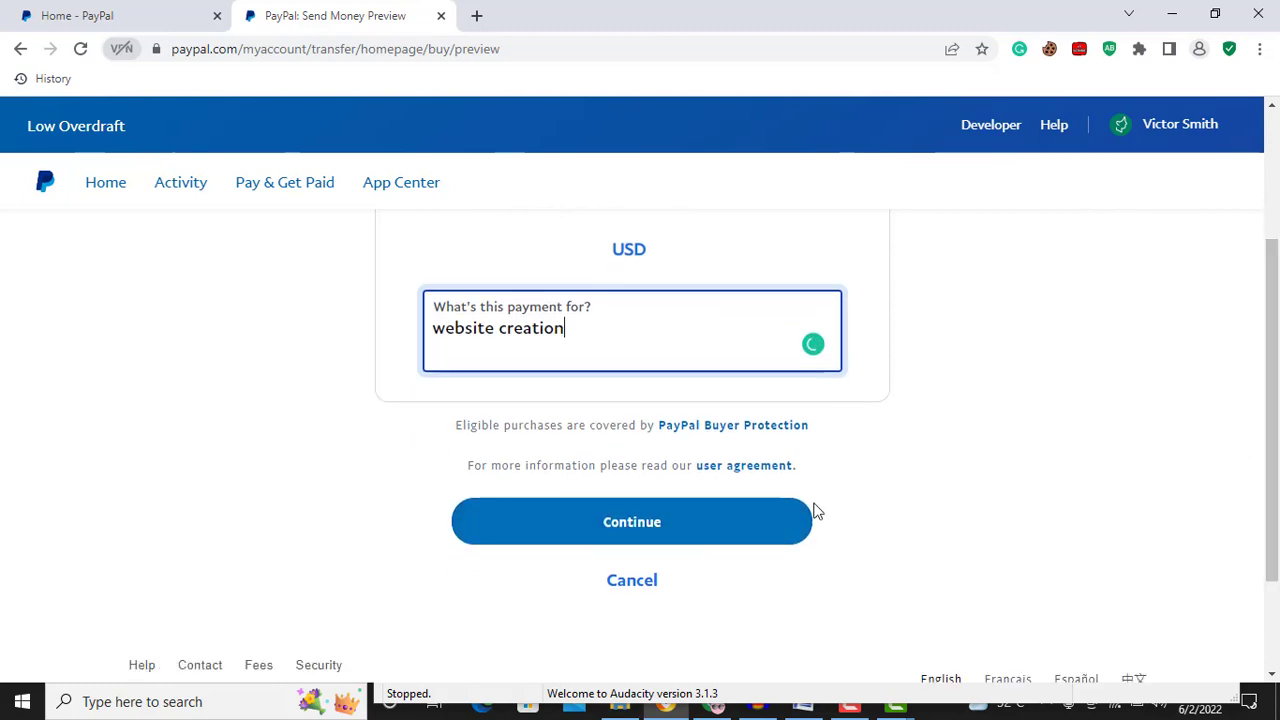
pyautogui.click(752, 522)
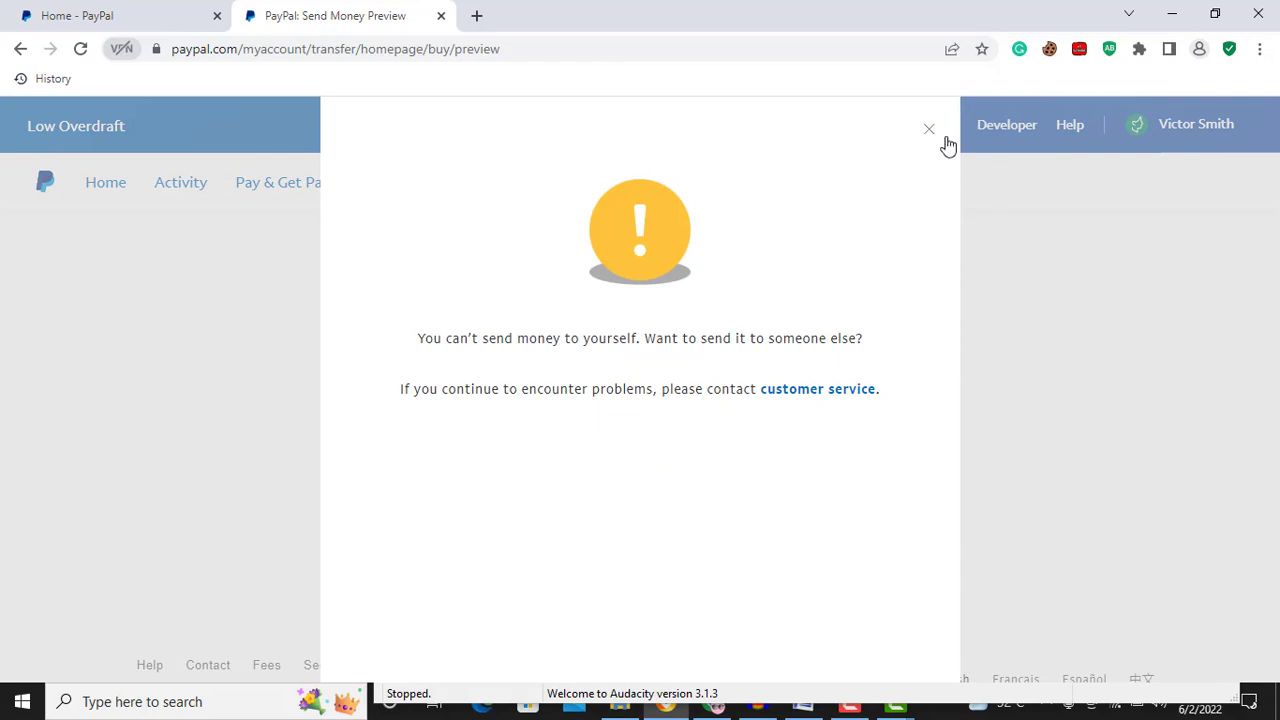
# - Dismiss the can't-send-to-yourself error and return to the account dashboard
pyautogui.click(934, 131)
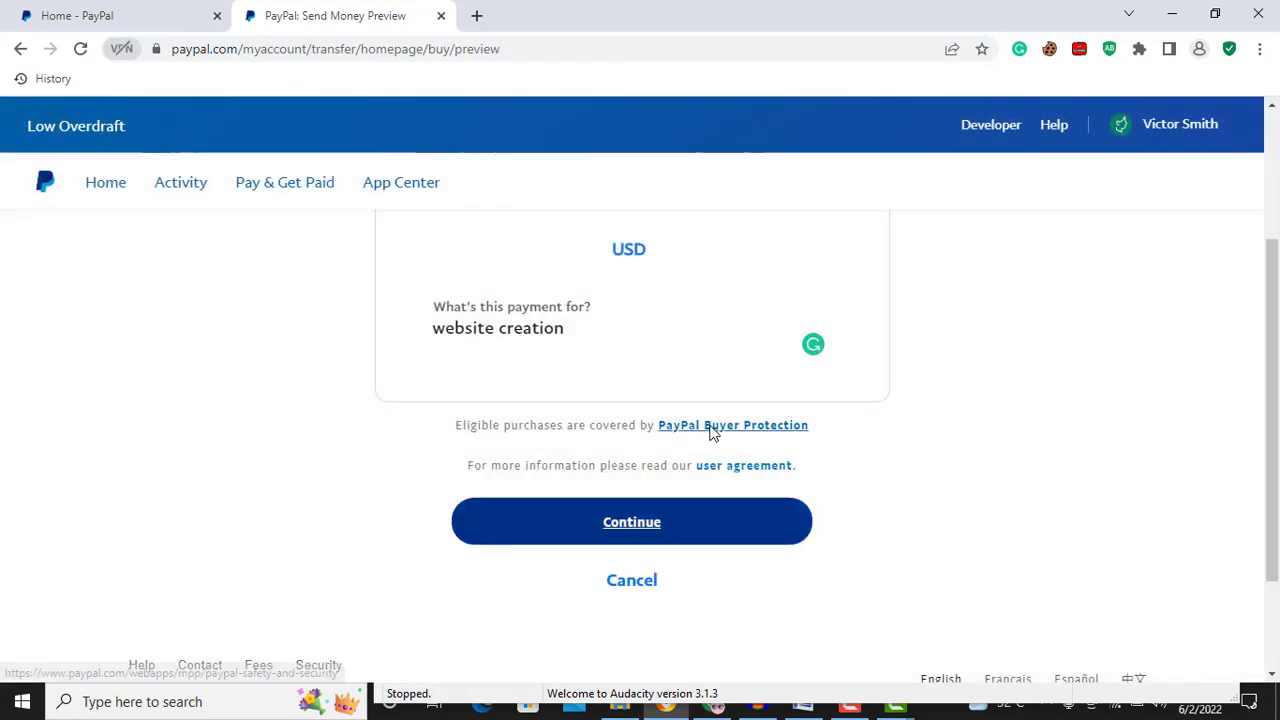
pyautogui.moveTo(1275, 403); pyautogui.dragTo(1275, 345)
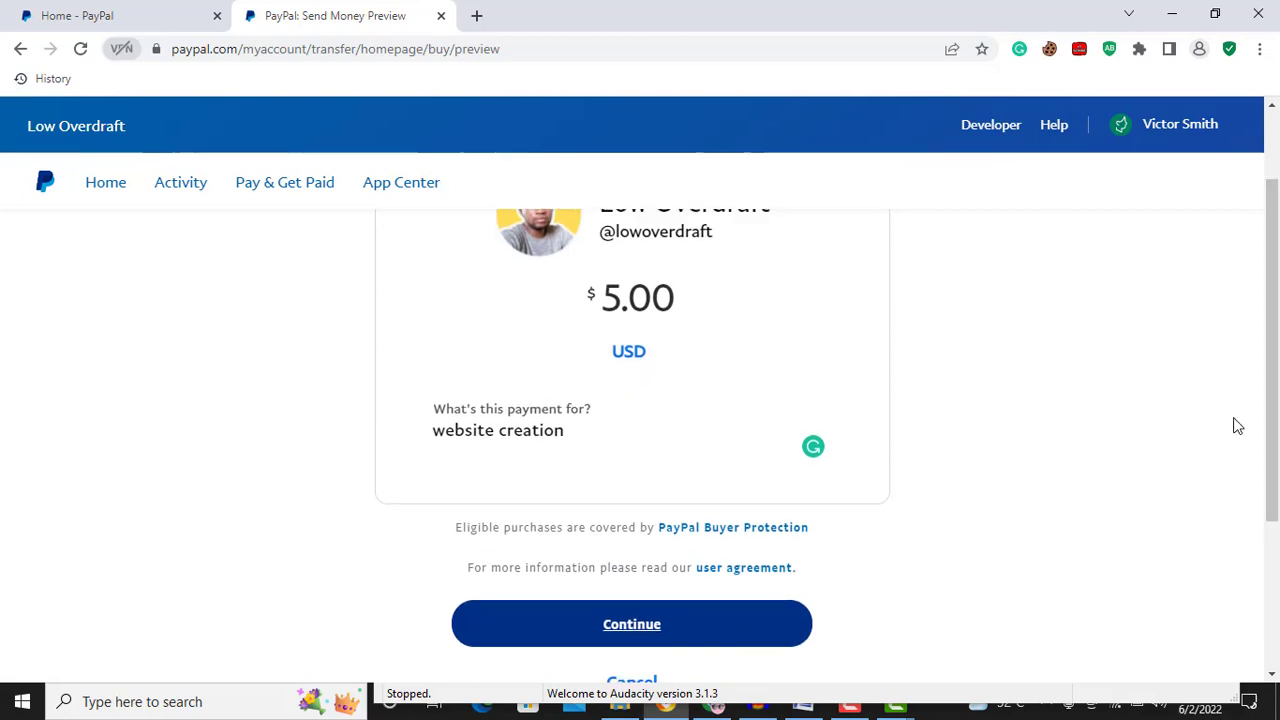
pyautogui.moveTo(1273, 400); pyautogui.dragTo(1273, 334)
# - Close the $5.00 Send Money Preview tab to return to the PayPal Home dashboard
pyautogui.hotkey('ctrl', 'w')
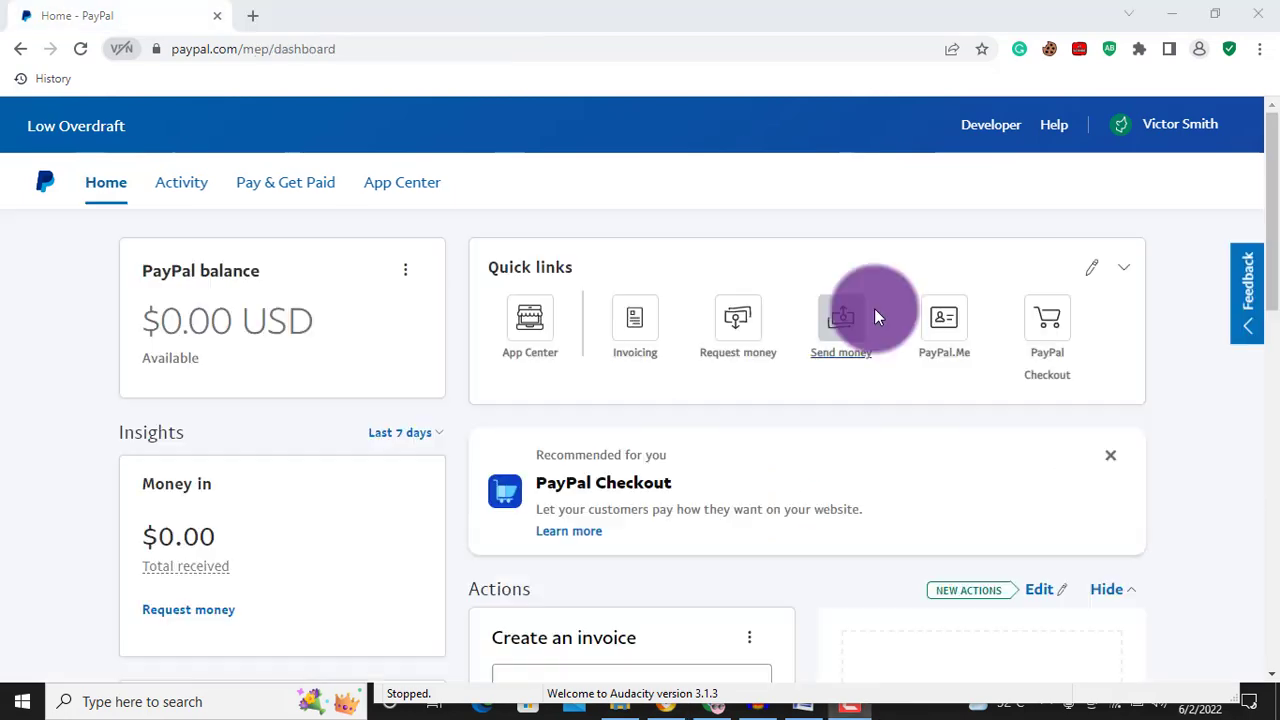